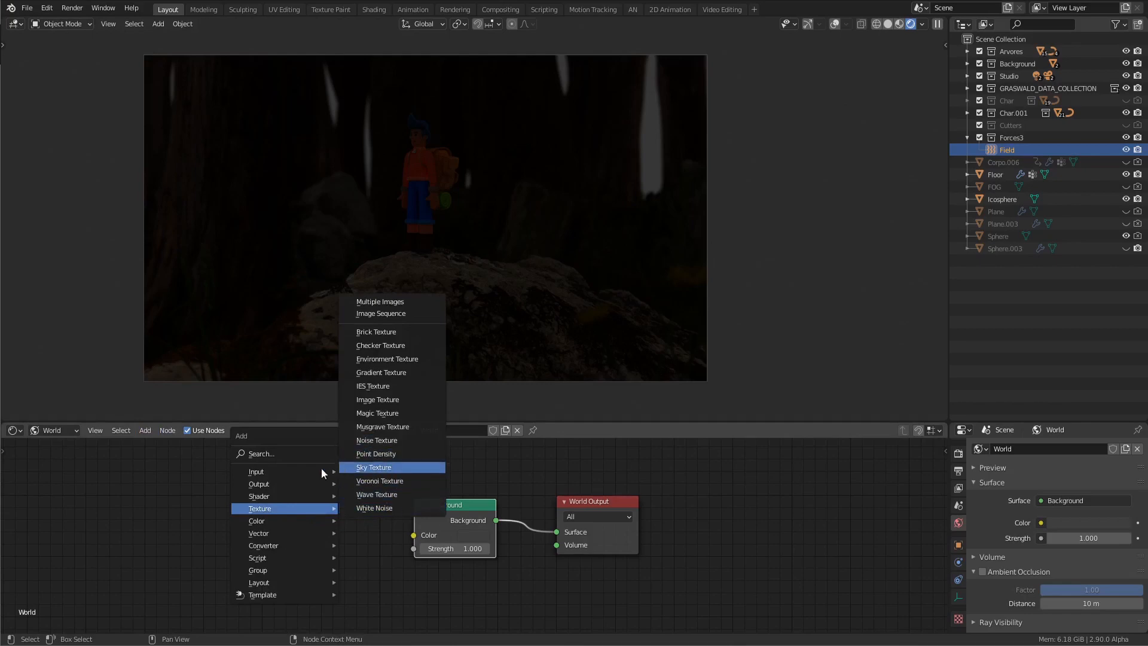
Add a Sky Texture node to the World shader and connect its Color output to the Background node's Color input
{"action": "left_click", "coordinate": [380, 467]}
{"action": "left_click", "coordinate": [332, 446]}
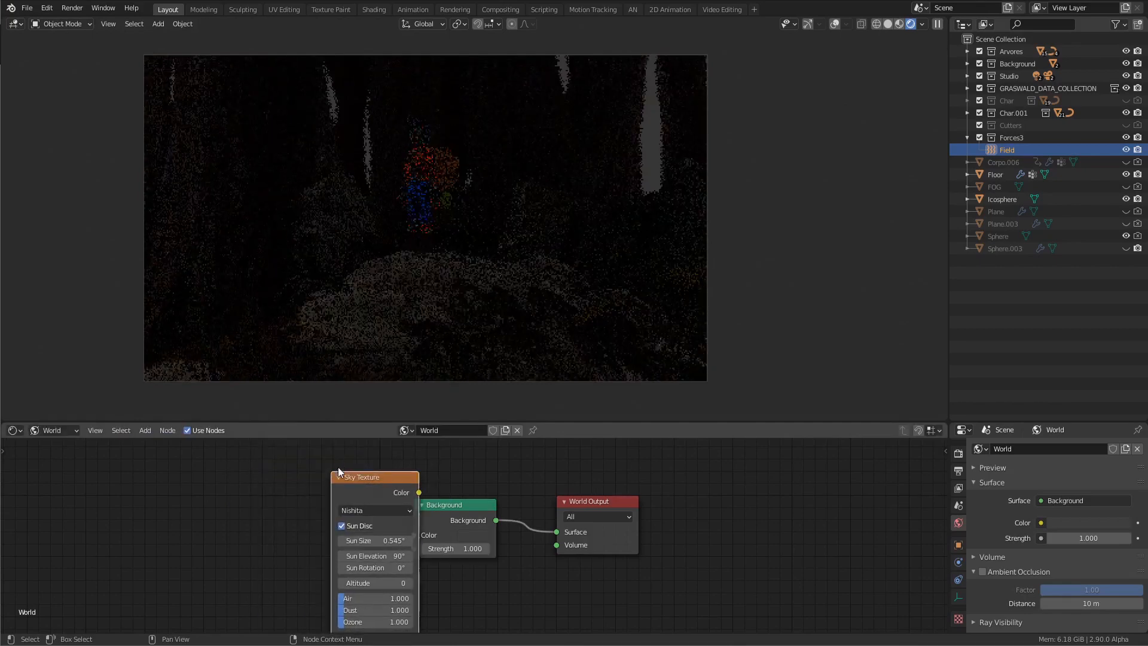
{"action": "left_click_drag", "start_coordinate": [364, 481], "coordinate": [310, 466]}
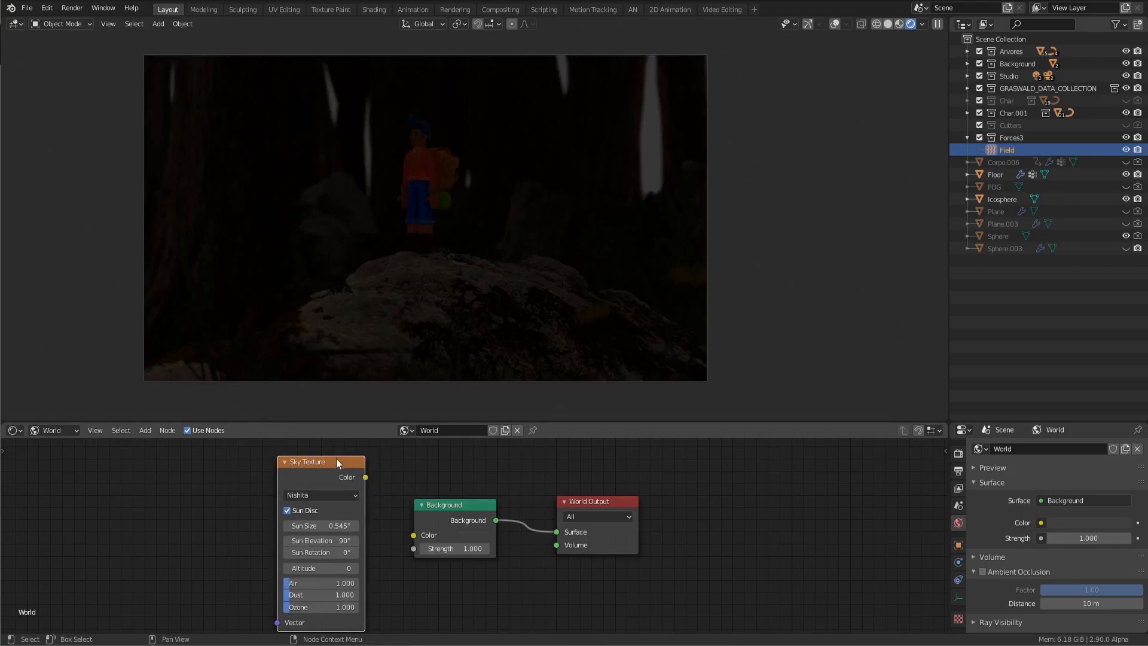
{"action": "left_click_drag", "start_coordinate": [329, 472], "coordinate": [415, 537]}
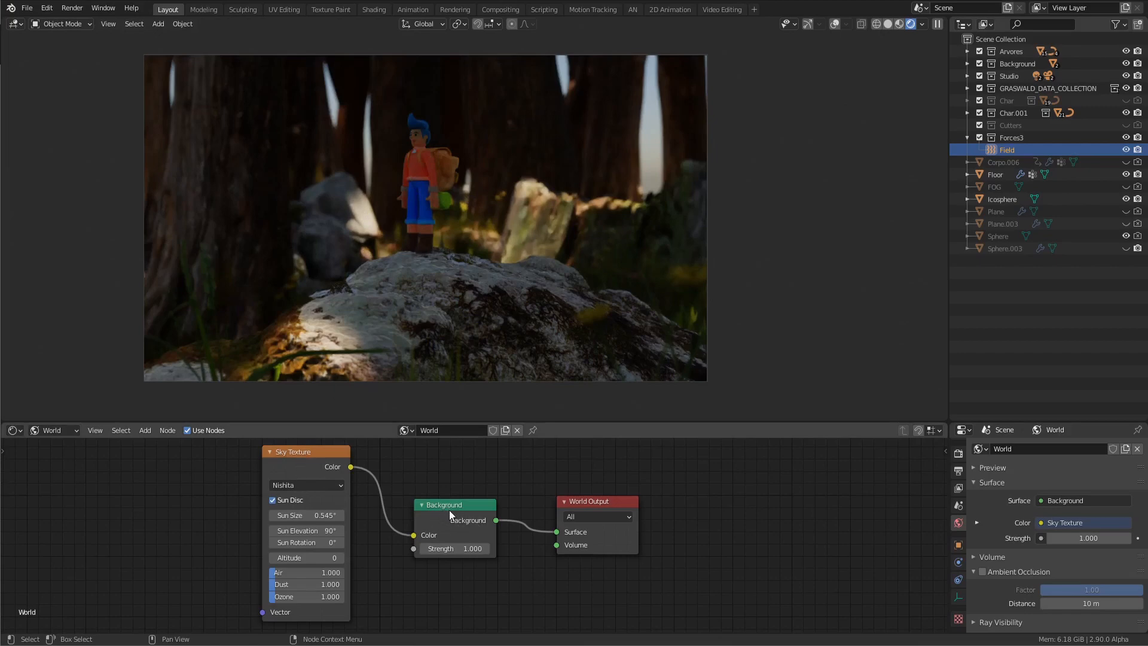
Try a strength of 4 on the Background node and settle on 3
{"action": "left_click", "coordinate": [460, 546]}
{"action": "type", "text": "4"}
{"action": "key", "text": "Return"}
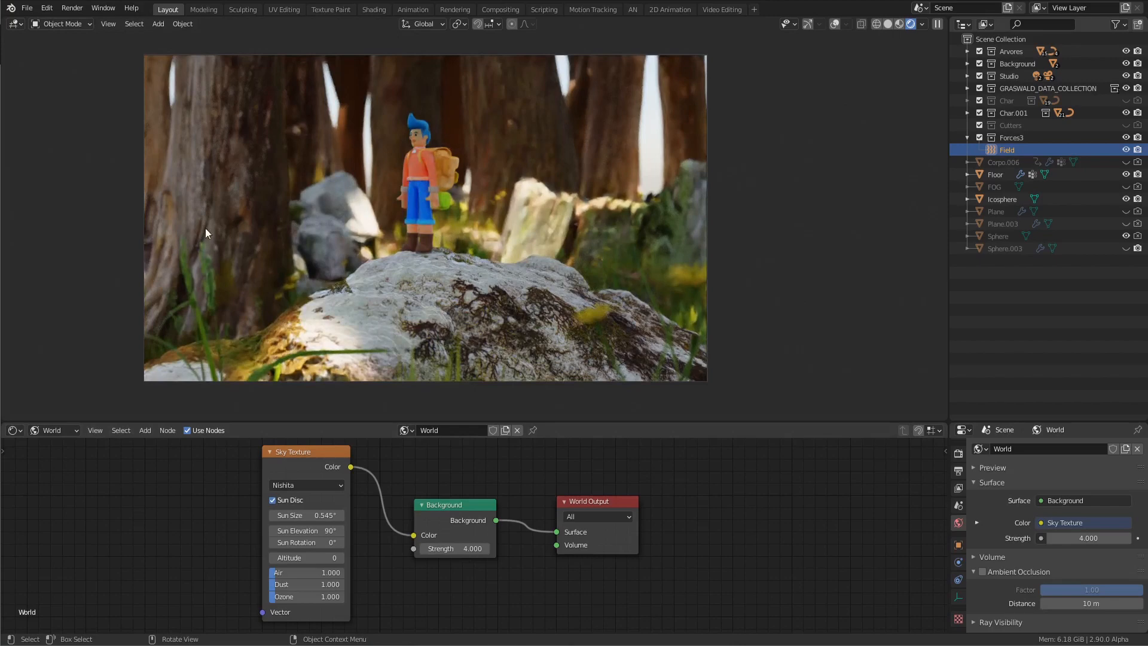
{"action": "left_click", "coordinate": [455, 548]}
{"action": "type", "text": "3"}
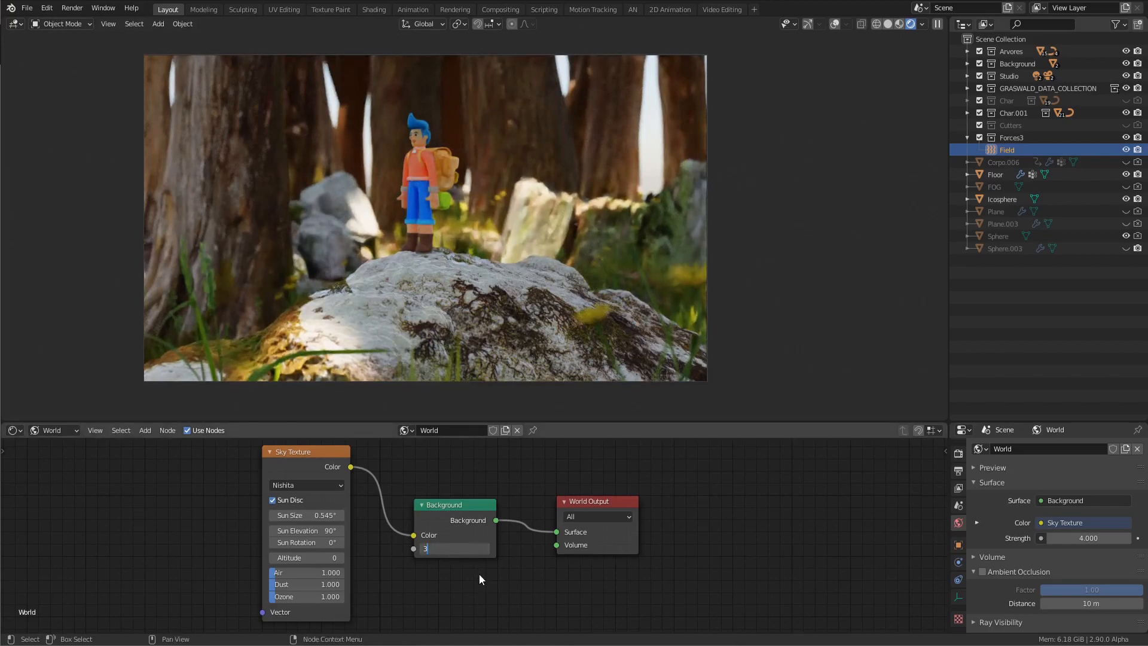
{"action": "key", "text": "Return"}
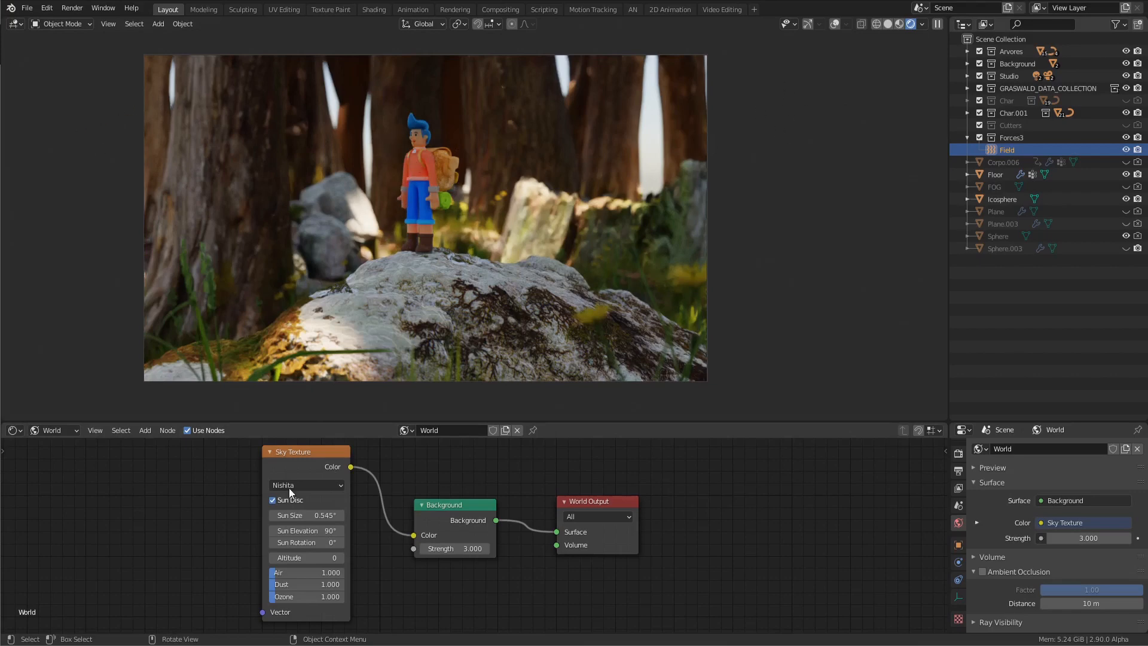
Set the Sky Texture node's Sun Elevation to 20°
{"action": "left_click", "coordinate": [326, 531]}
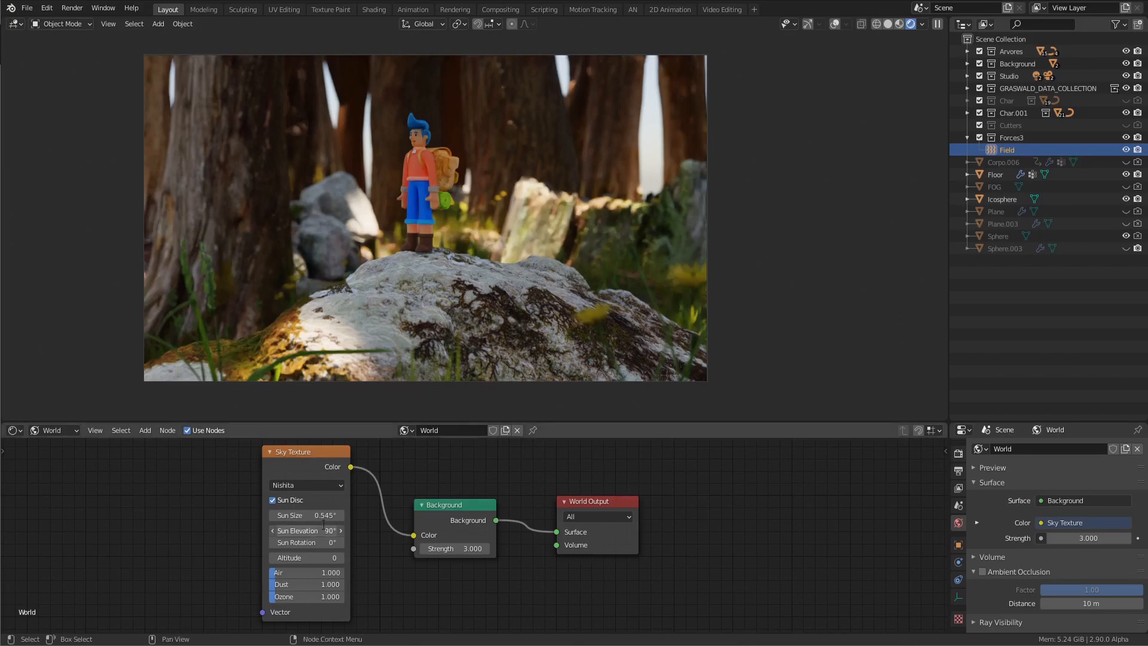
{"action": "type", "text": "90d"}
{"action": "type", "text": "20"}
{"action": "key", "text": "Return"}
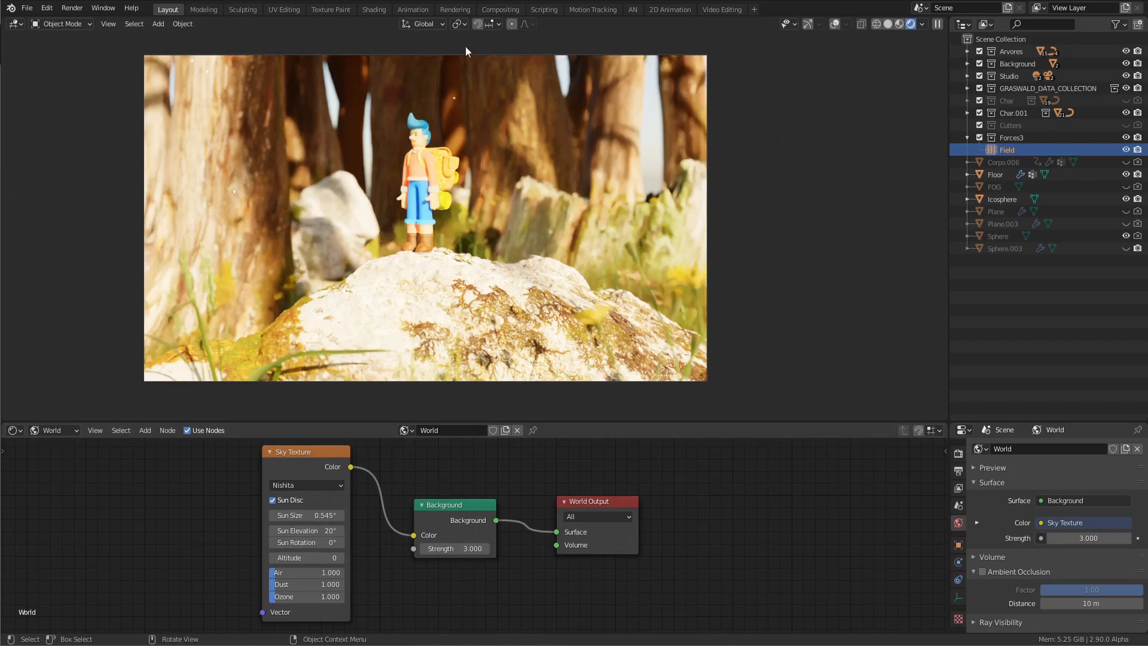
Try Sun Rotation values of 45° and 90° on the Sky Texture node to compare the light direction
{"action": "left_click", "coordinate": [322, 543]}
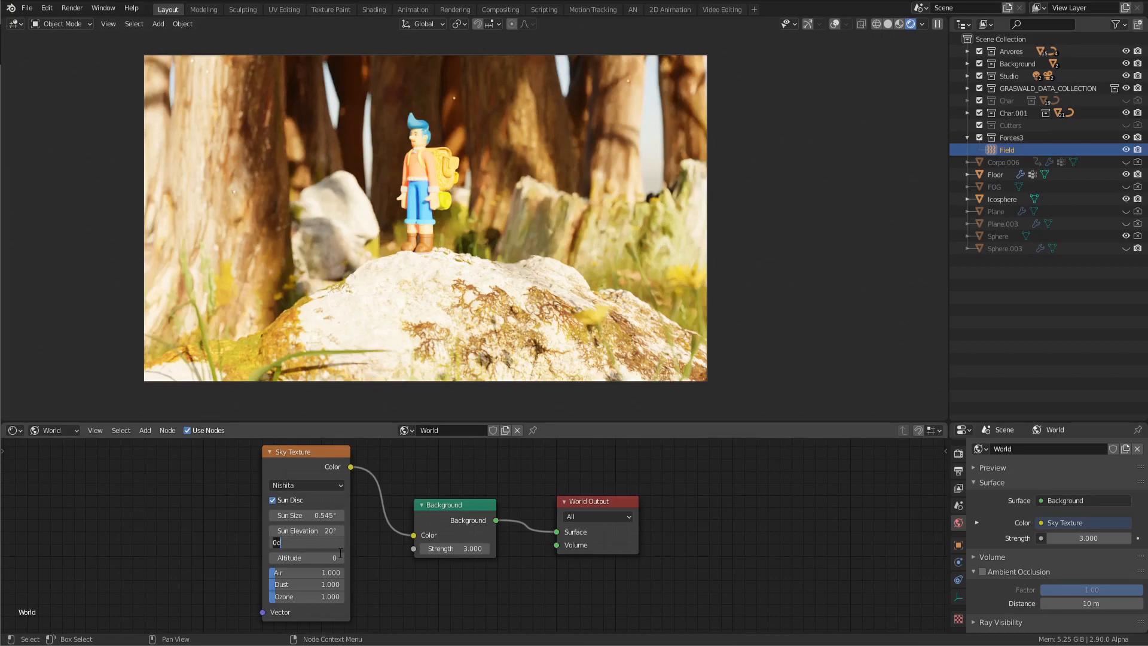
{"action": "type", "text": "45"}
{"action": "key", "text": "Return"}
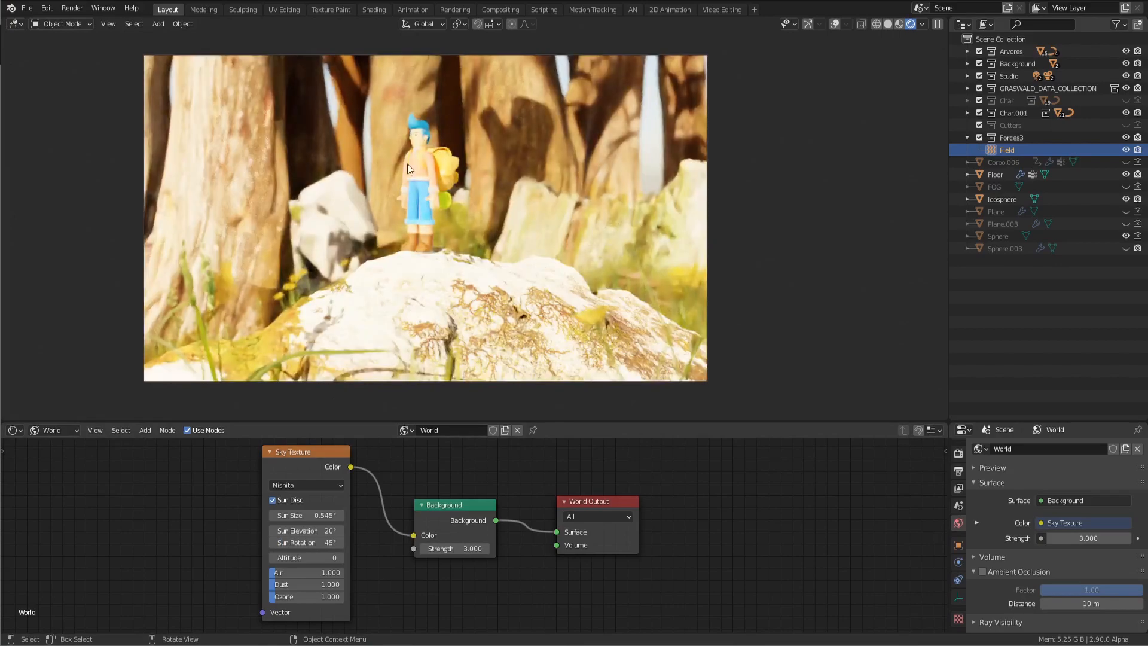
{"action": "left_click", "coordinate": [330, 543]}
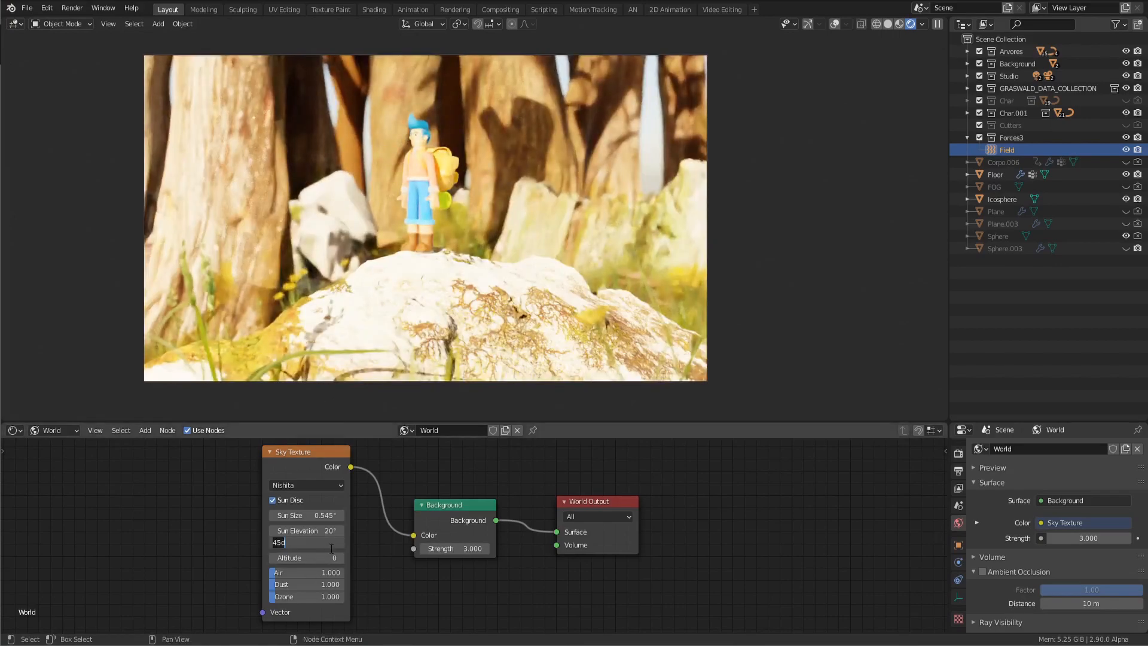
{"action": "type", "text": "90"}
{"action": "key", "text": "Return"}
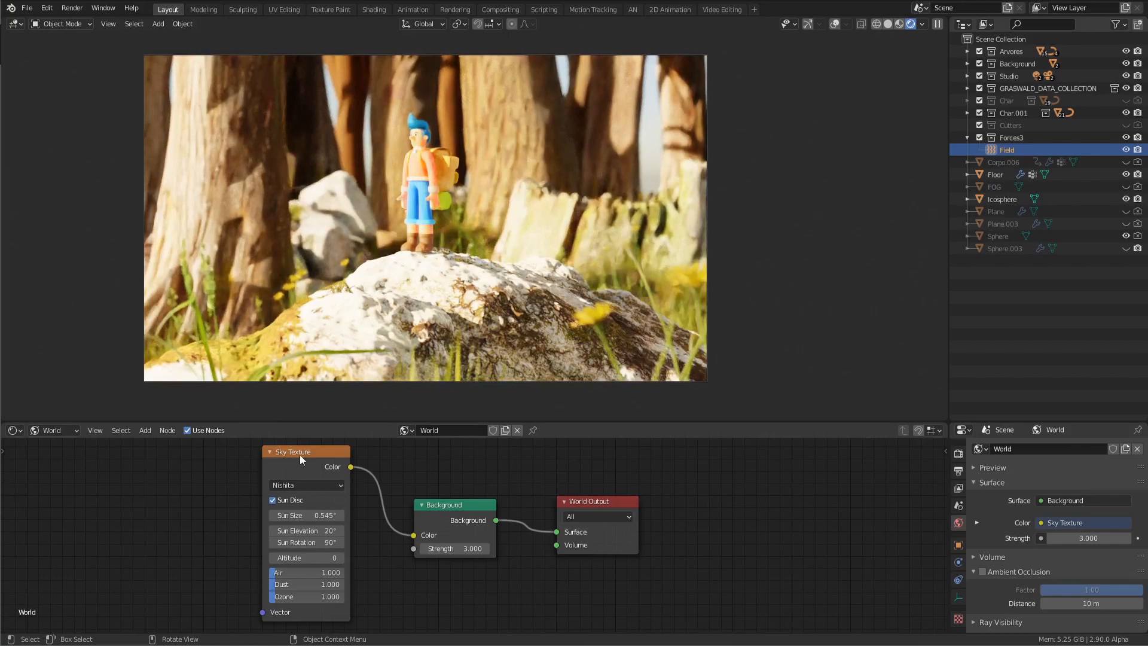
Try Sun Rotation values of 135°, 180° and 225° on the Sky Texture node
{"action": "left_click", "coordinate": [323, 542]}
{"action": "type", "text": "1"}
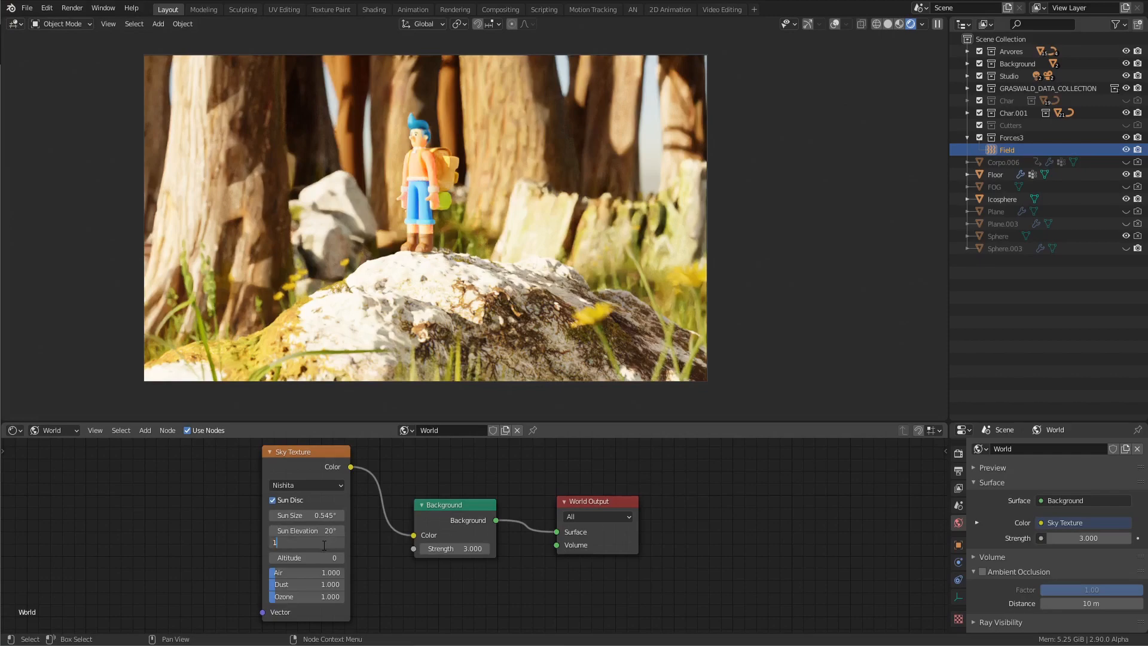
{"action": "type", "text": "35"}
{"action": "key", "text": "Return"}
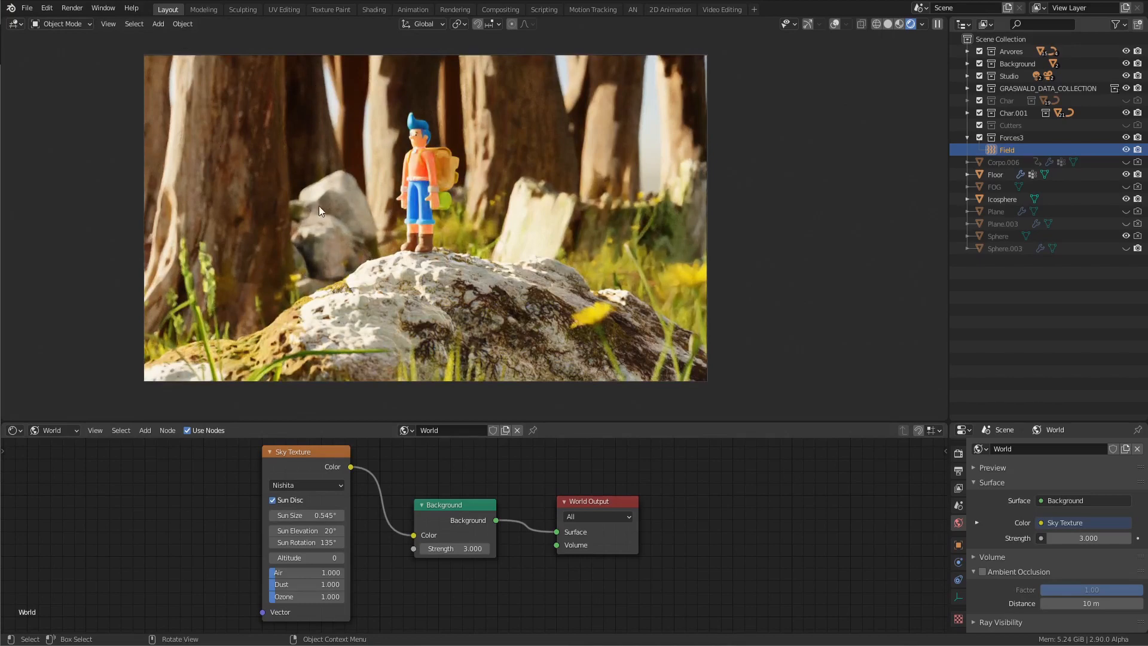
{"action": "left_click", "coordinate": [321, 542]}
{"action": "type", "text": "180"}
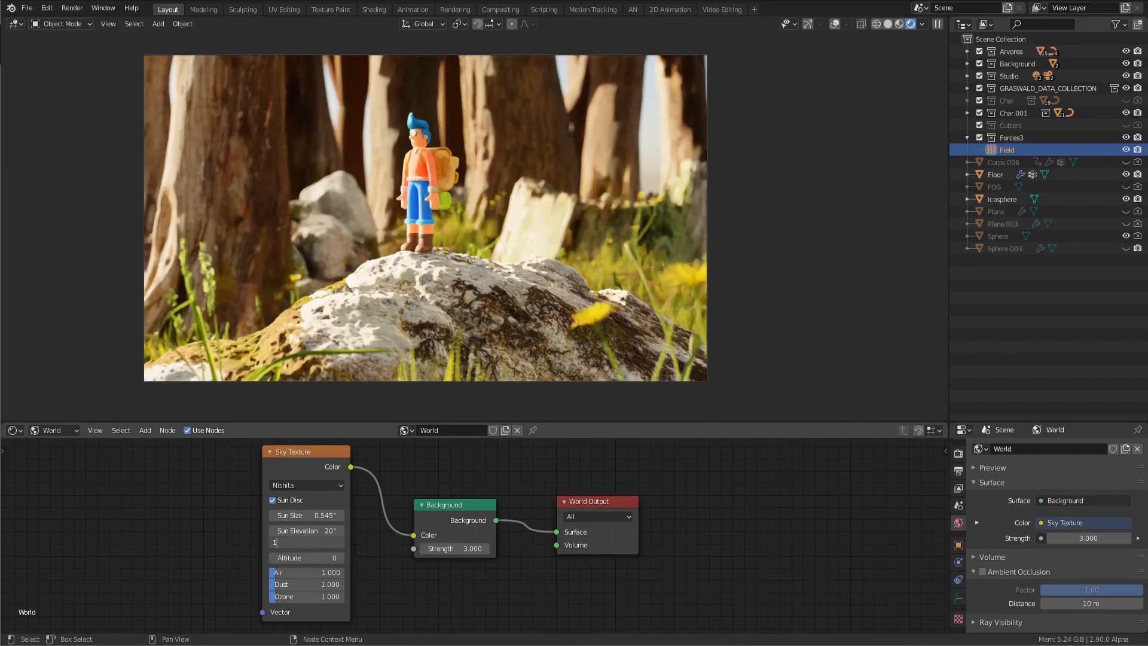
{"action": "key", "text": "Return"}
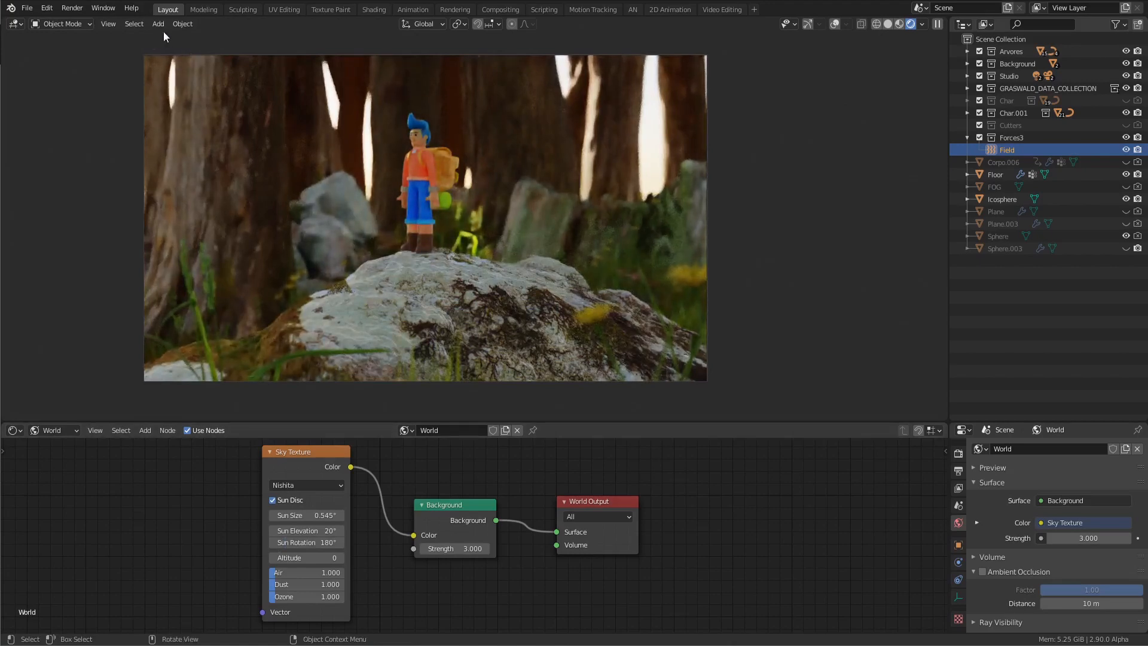
{"action": "left_click", "coordinate": [331, 542]}
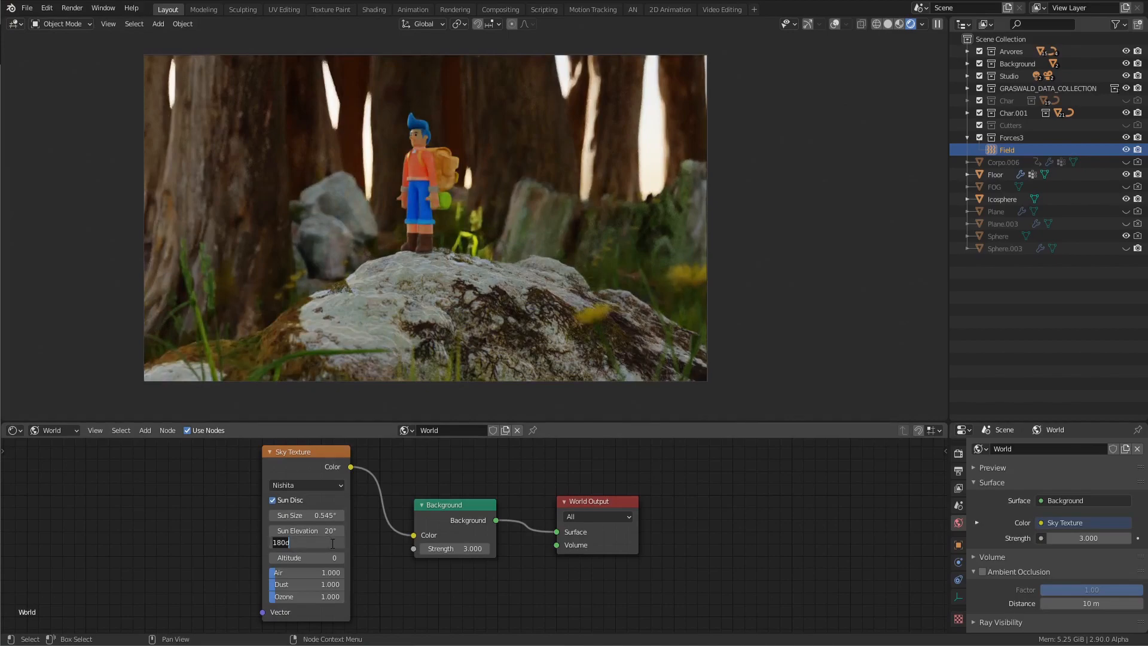
{"action": "type", "text": "225"}
{"action": "key", "text": "Return"}
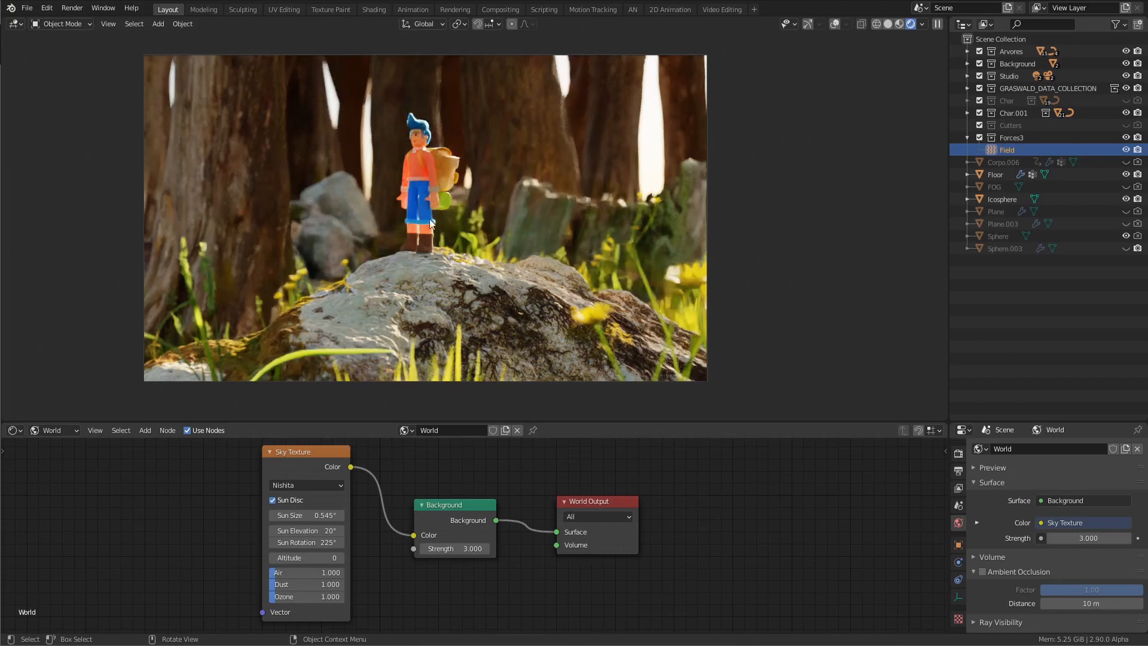
Set the Sky Texture node's Sun Rotation to 235°
{"action": "left_click", "coordinate": [324, 542]}
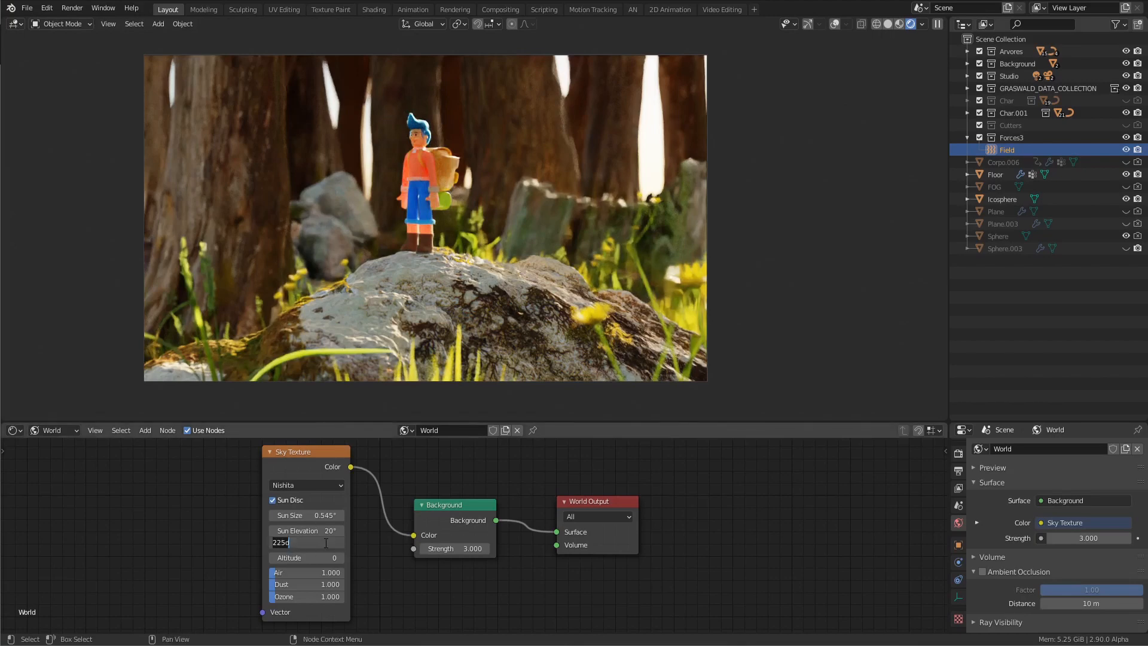
{"action": "type", "text": "235"}
{"action": "key", "text": "Return"}
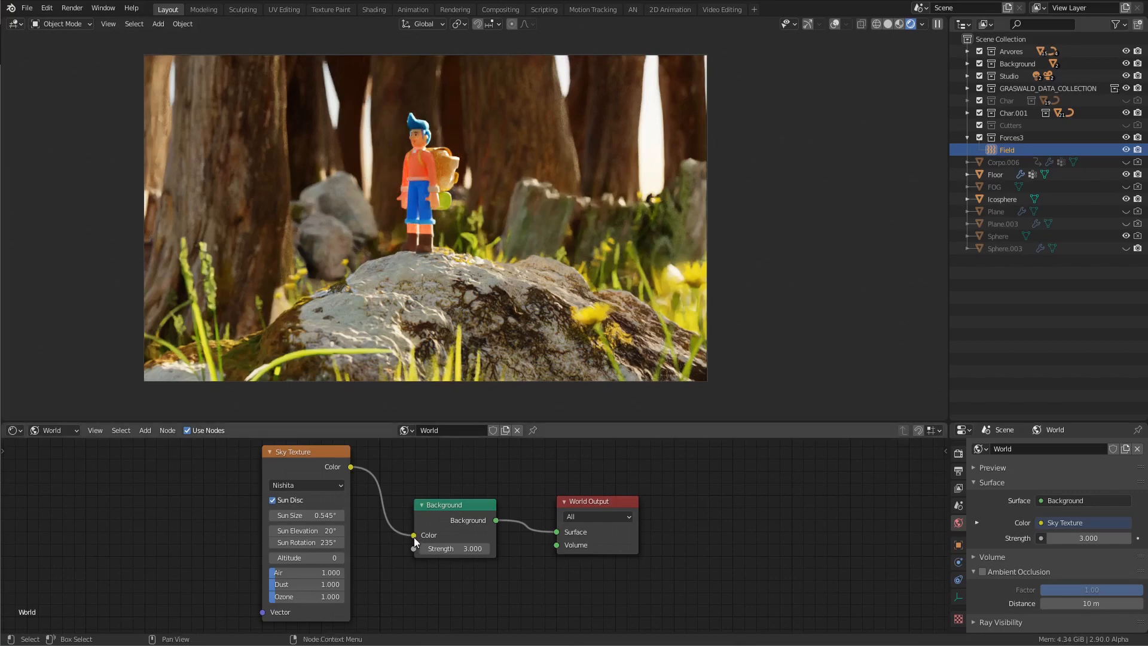
Disconnect the Sky Texture from the Background node's Color input to compare the lighting, and reconnect it
{"action": "left_click_drag", "start_coordinate": [413, 535], "coordinate": [386, 597]}
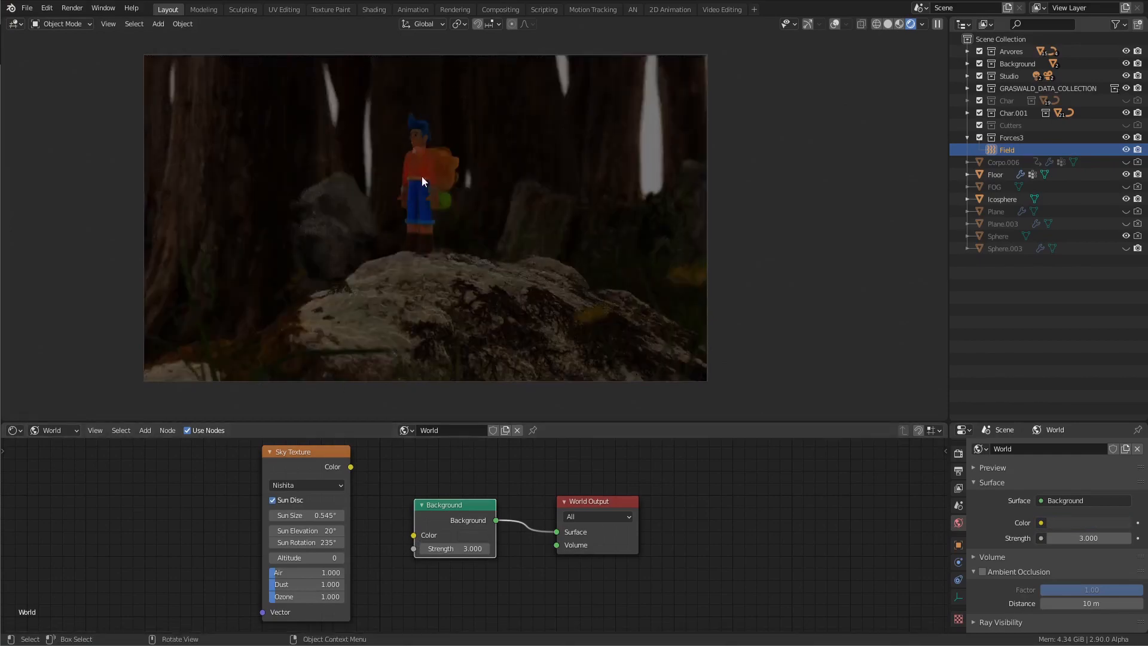
{"action": "left_click_drag", "start_coordinate": [378, 475], "coordinate": [409, 538]}
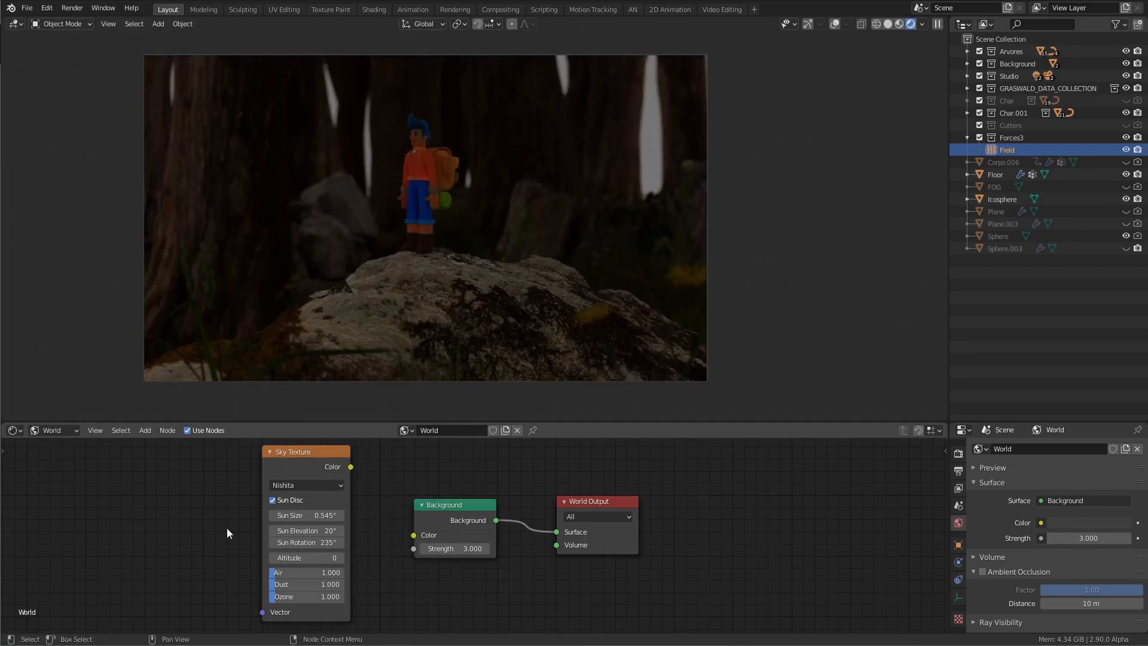
{"action": "left_click_drag", "start_coordinate": [350, 466], "coordinate": [413, 536]}
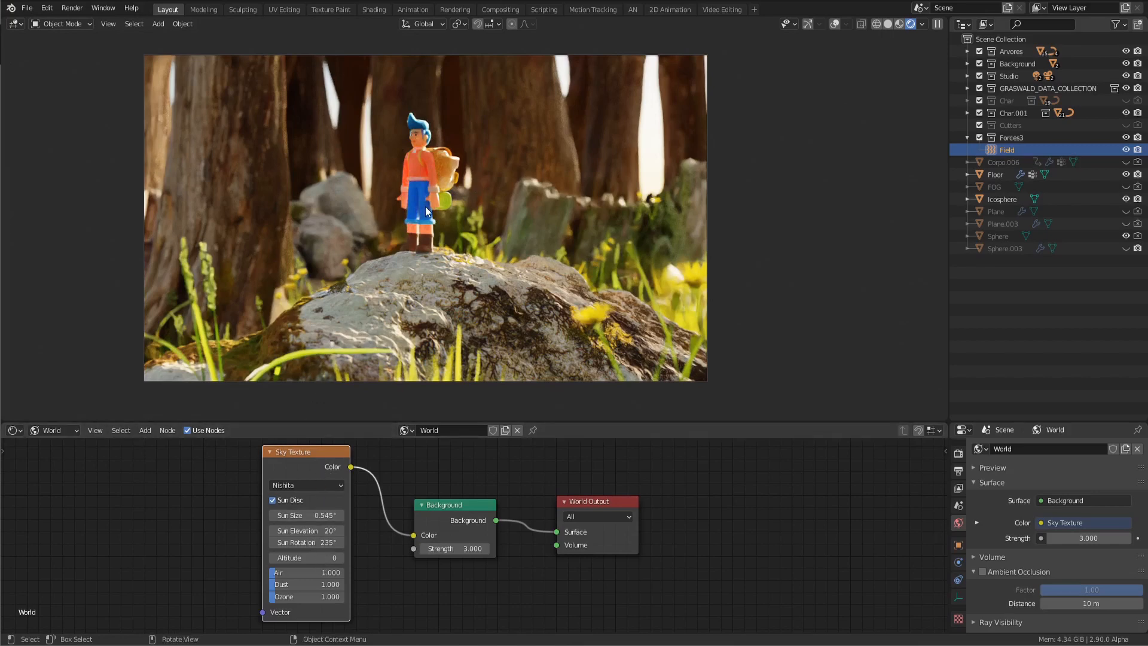
Leave the camera view, try an Ozone value of 5 on the Sky Texture node and settle on 7
{"action": "key", "text": "KP_0"}
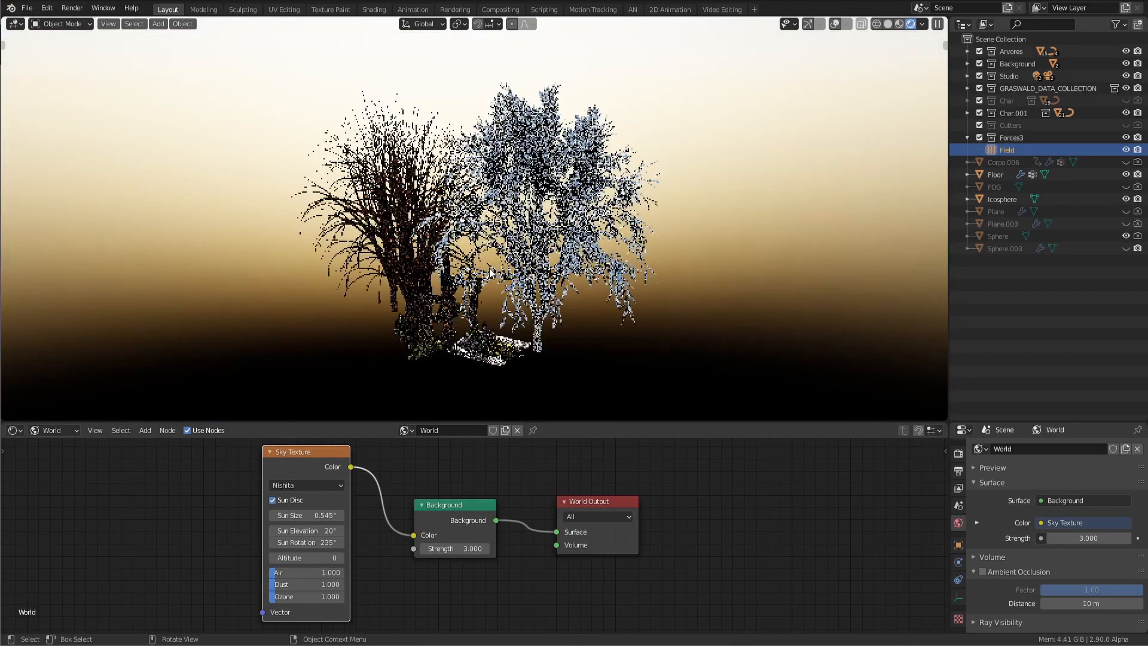
{"action": "scroll", "coordinate": [490, 268], "scroll_direction": "down", "scroll_amount": 2}
{"action": "mouse_move", "coordinate": [455, 231]}
{"action": "middle_mouse_down"}
{"action": "mouse_move", "coordinate": [506, 222]}
{"action": "mouse_move", "coordinate": [526, 213]}
{"action": "mouse_move", "coordinate": [489, 205]}
{"action": "mouse_move", "coordinate": [525, 200]}
{"action": "mouse_move", "coordinate": [538, 221]}
{"action": "mouse_move", "coordinate": [465, 231]}
{"action": "mouse_move", "coordinate": [423, 220]}
{"action": "mouse_move", "coordinate": [451, 229]}
{"action": "mouse_move", "coordinate": [469, 213]}
{"action": "middle_mouse_up"}
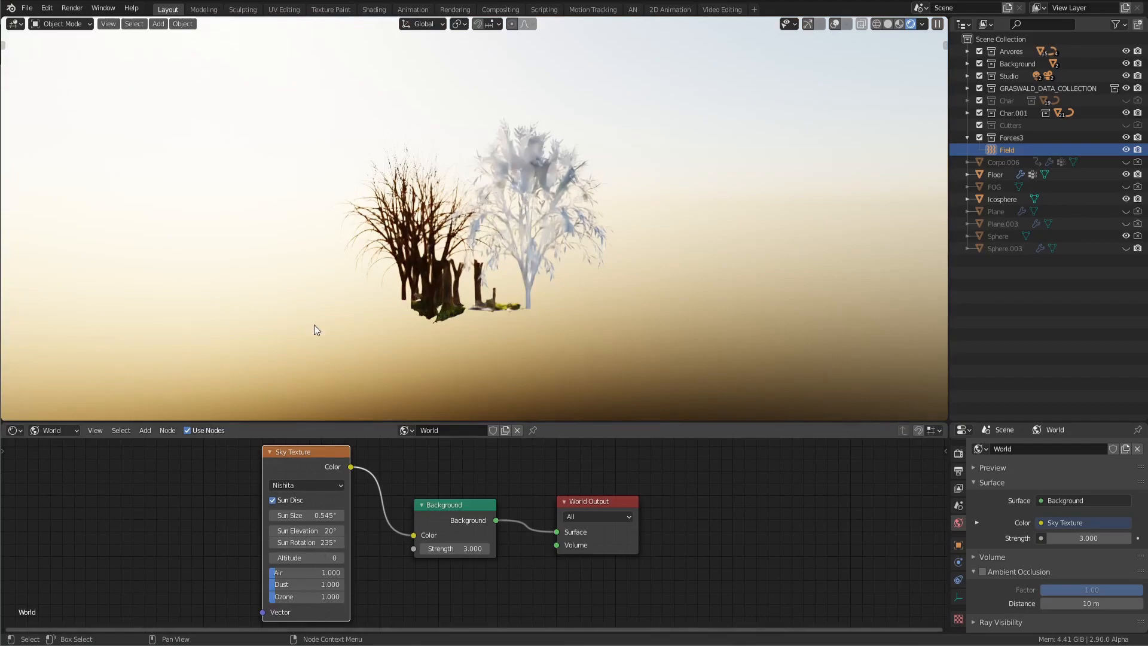
{"action": "mouse_move", "coordinate": [412, 236]}
{"action": "middle_mouse_down"}
{"action": "mouse_move", "coordinate": [380, 237]}
{"action": "mouse_move", "coordinate": [429, 228]}
{"action": "middle_mouse_up"}
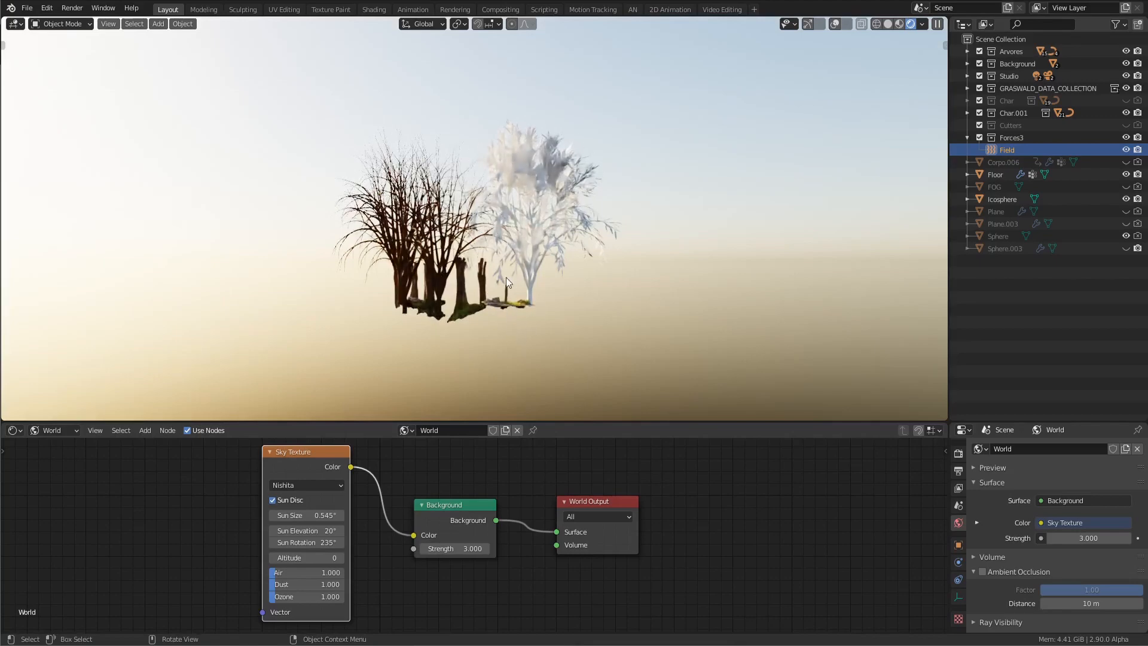
{"action": "middle_click_drag", "start_coordinate": [506, 277], "coordinate": [472, 249]}
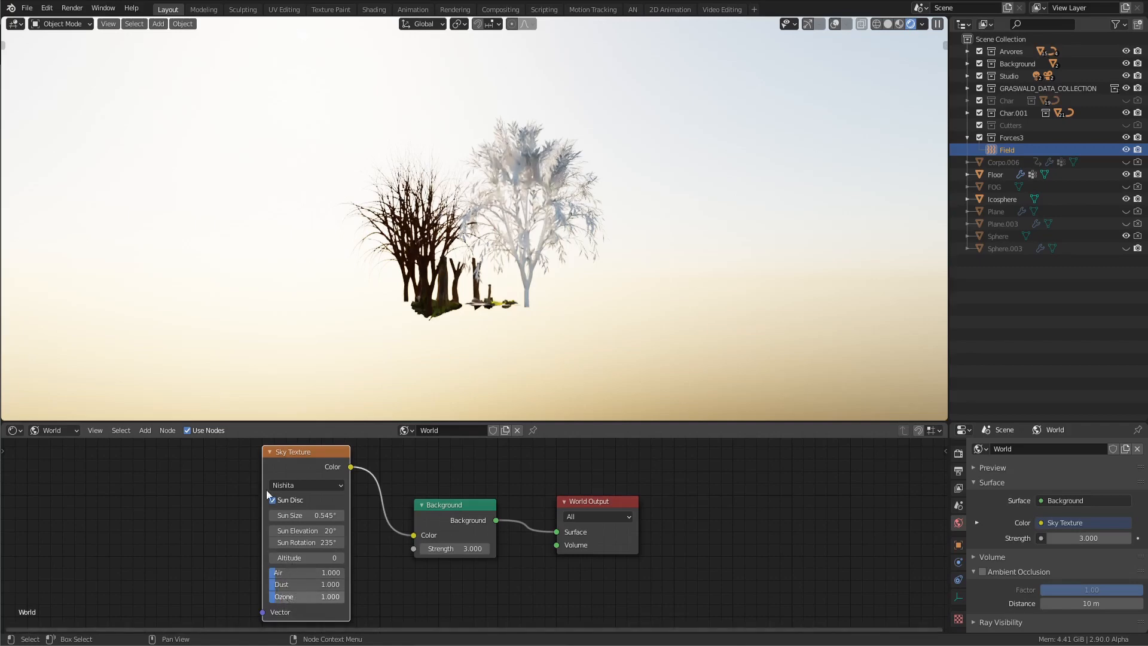
{"action": "middle_click_drag", "start_coordinate": [489, 261], "coordinate": [650, 275]}
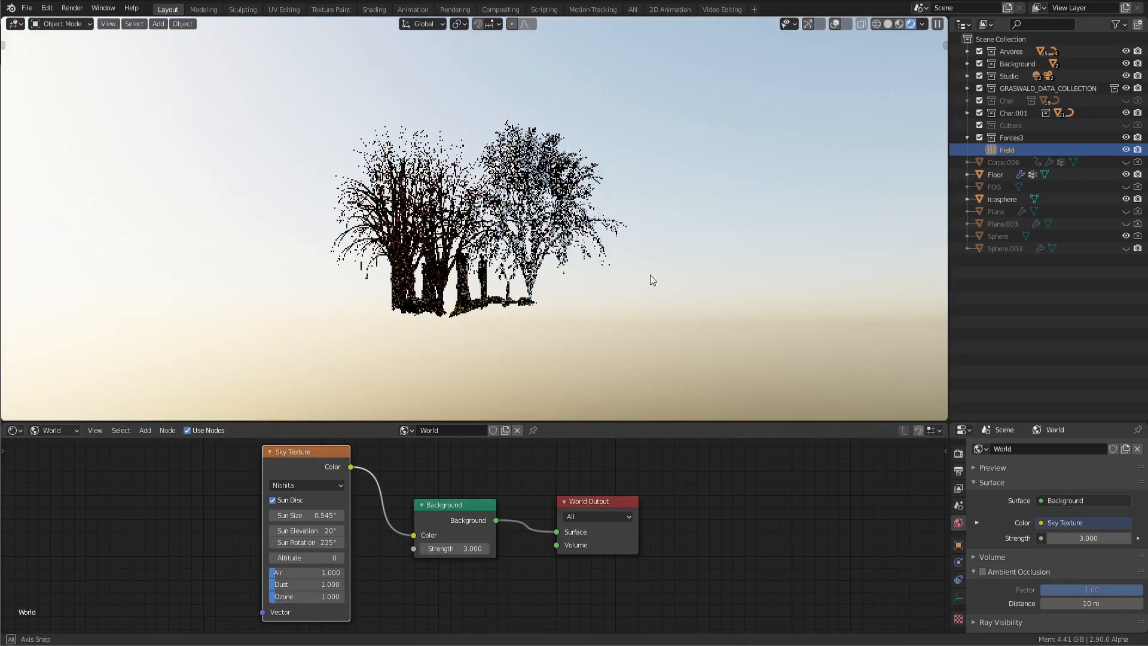
{"action": "left_click", "coordinate": [298, 599]}
{"action": "type", "text": "5"}
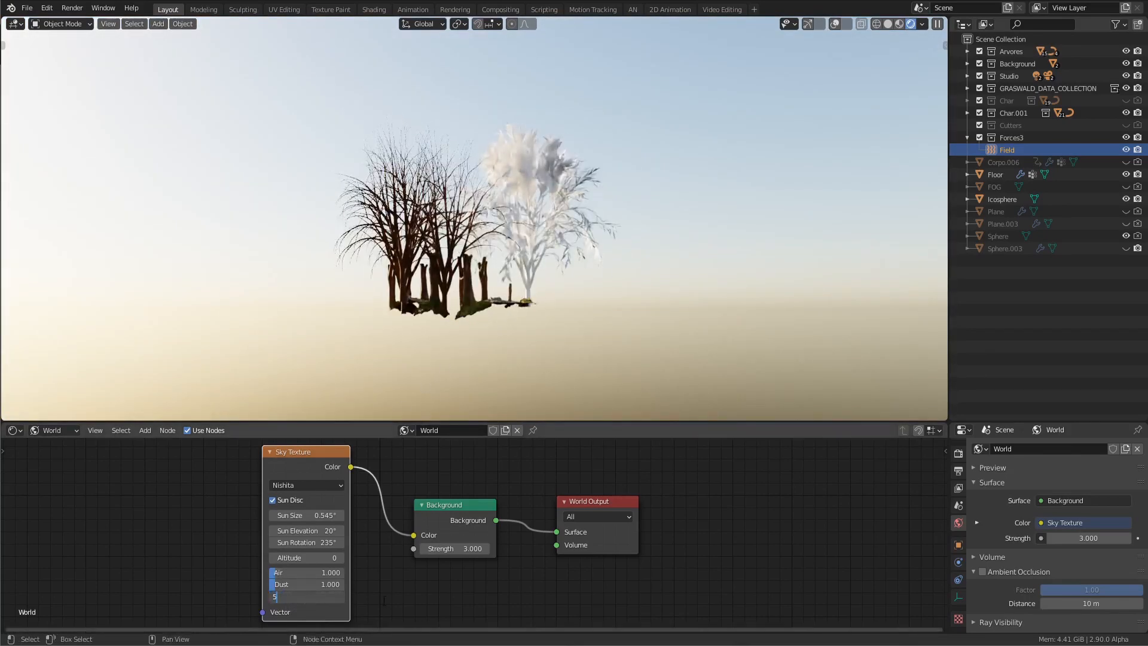
{"action": "key", "text": "Return"}
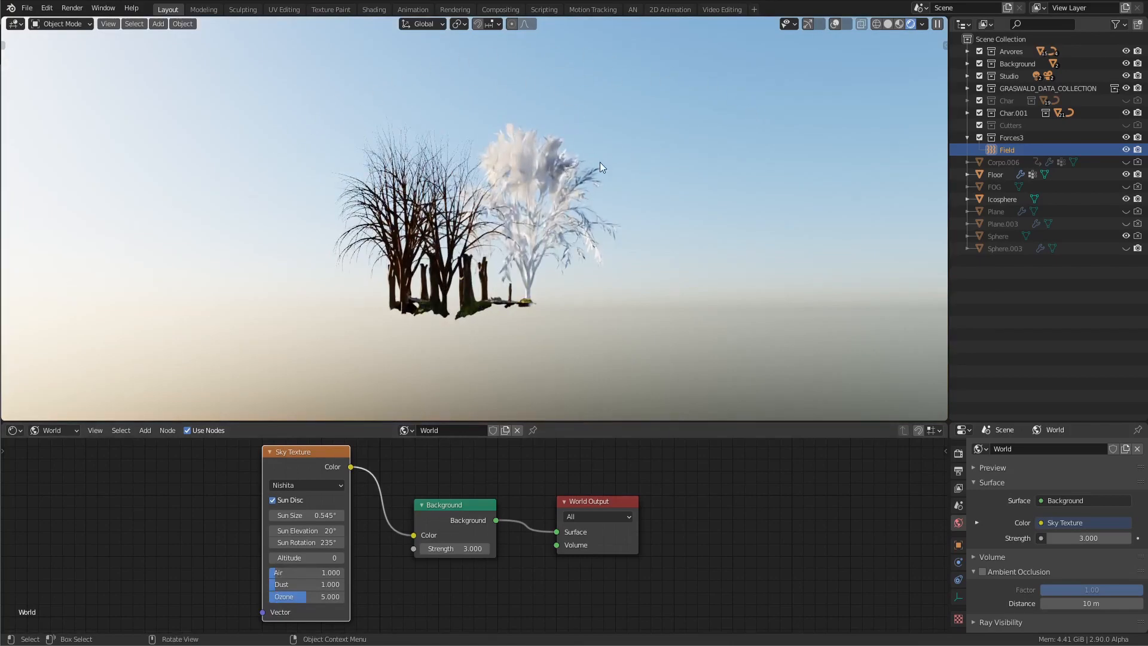
{"action": "middle_click_drag", "start_coordinate": [600, 163], "coordinate": [563, 170]}
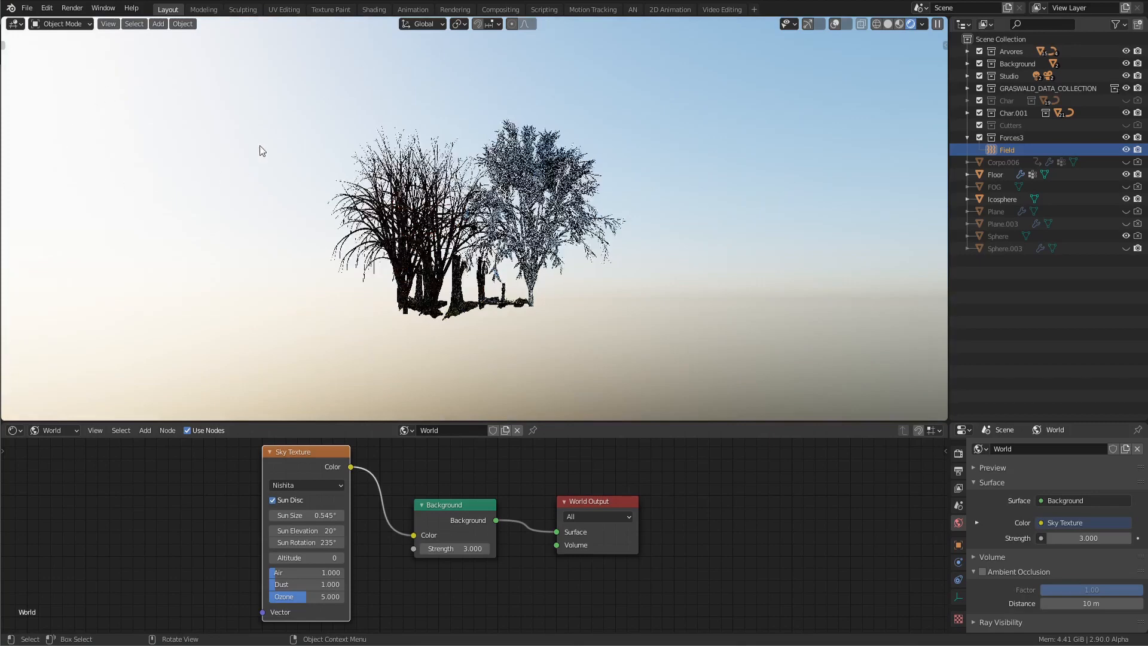
{"action": "left_click", "coordinate": [324, 597]}
{"action": "type", "text": "7"}
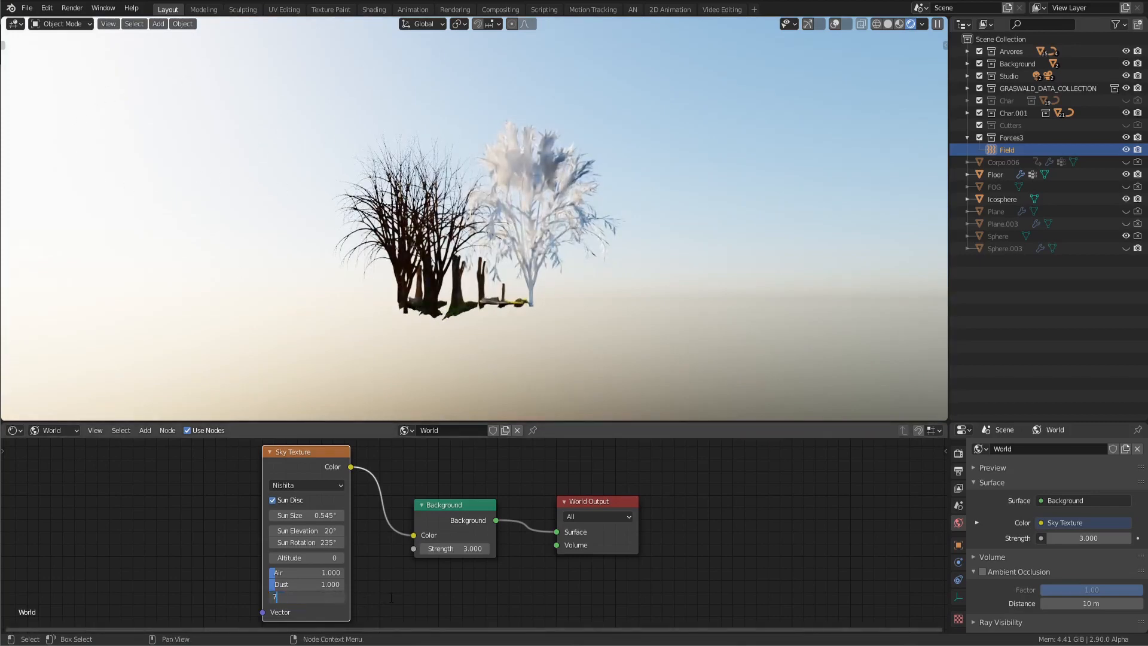
{"action": "key", "text": "Return"}
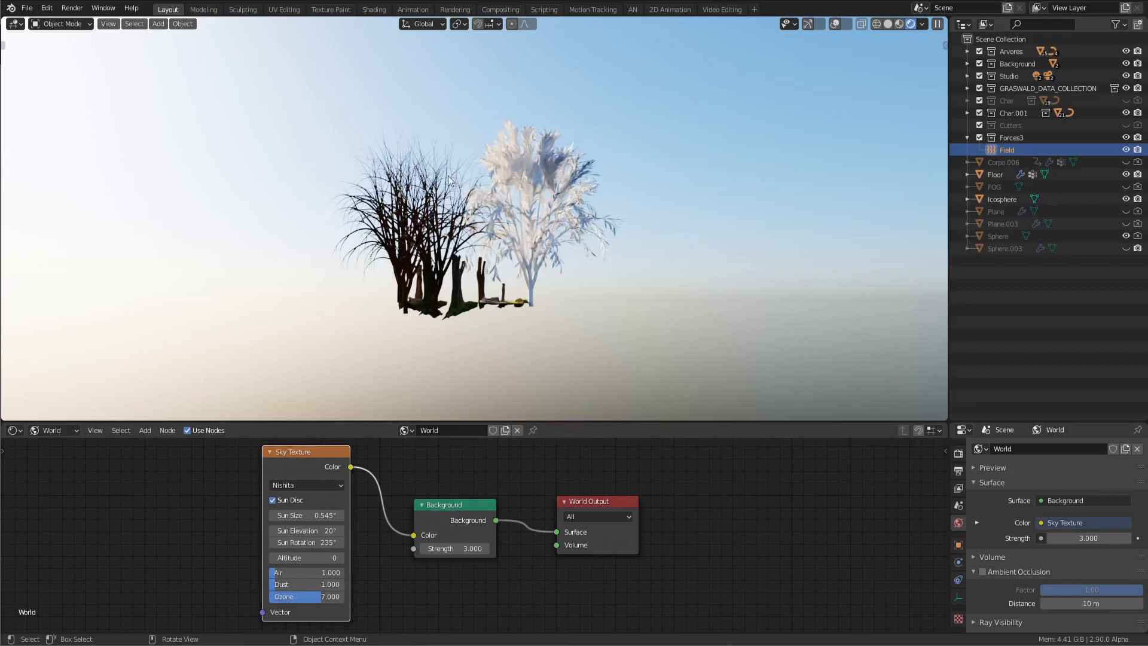
Set the Sky Texture node's Dust value to 5
{"action": "left_click", "coordinate": [320, 584]}
{"action": "type", "text": "5"}
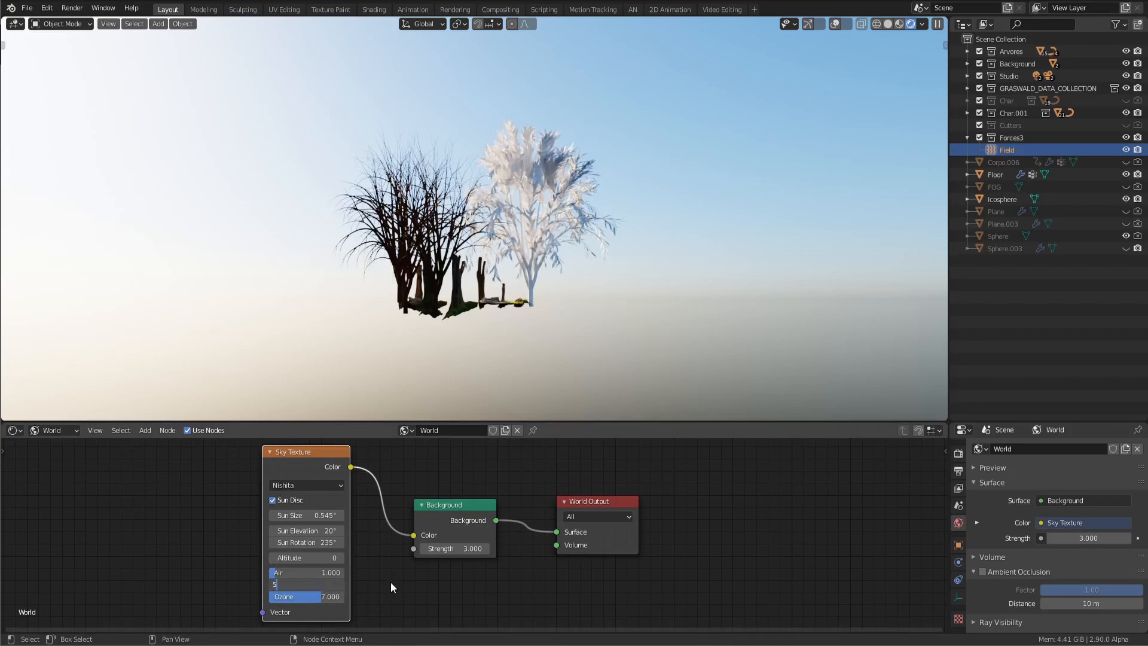
{"action": "key", "text": "Return"}
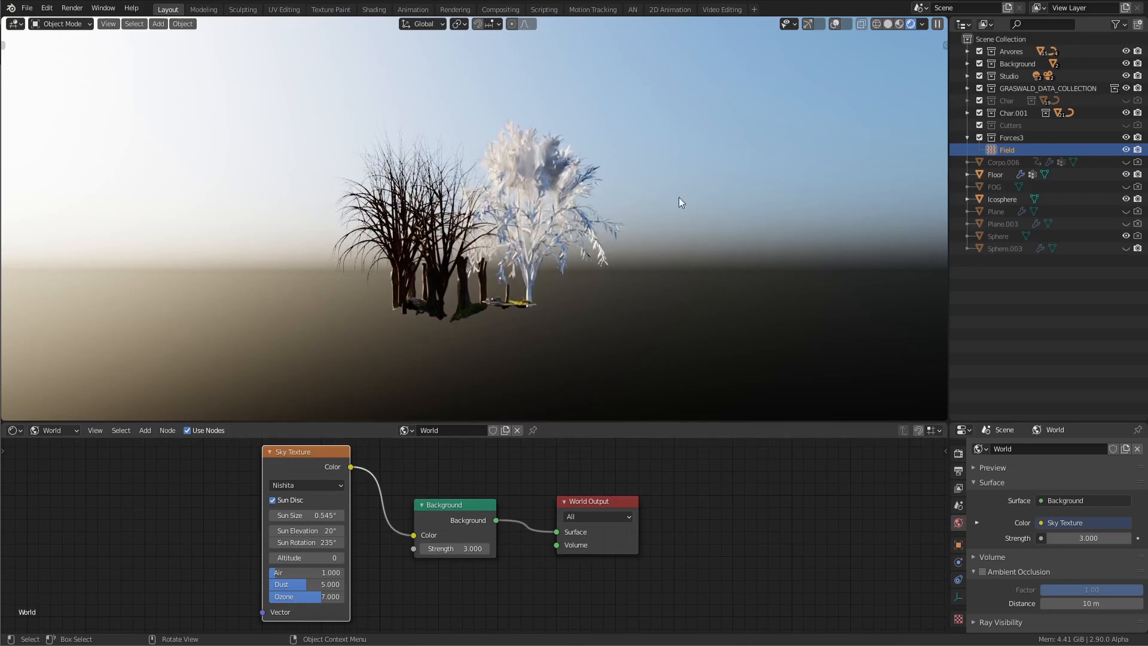
Set the Sky Texture node's Dust value to 1
{"action": "middle_click_drag", "start_coordinate": [646, 205], "coordinate": [619, 251]}
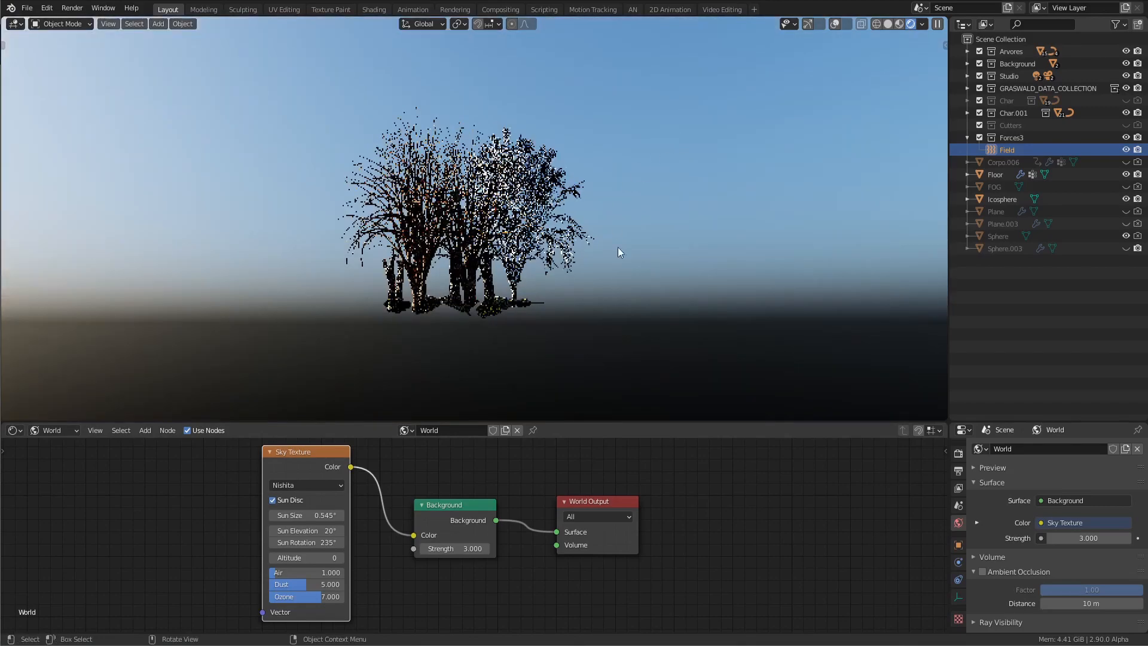
{"action": "middle_click_drag", "start_coordinate": [618, 194], "coordinate": [517, 255]}
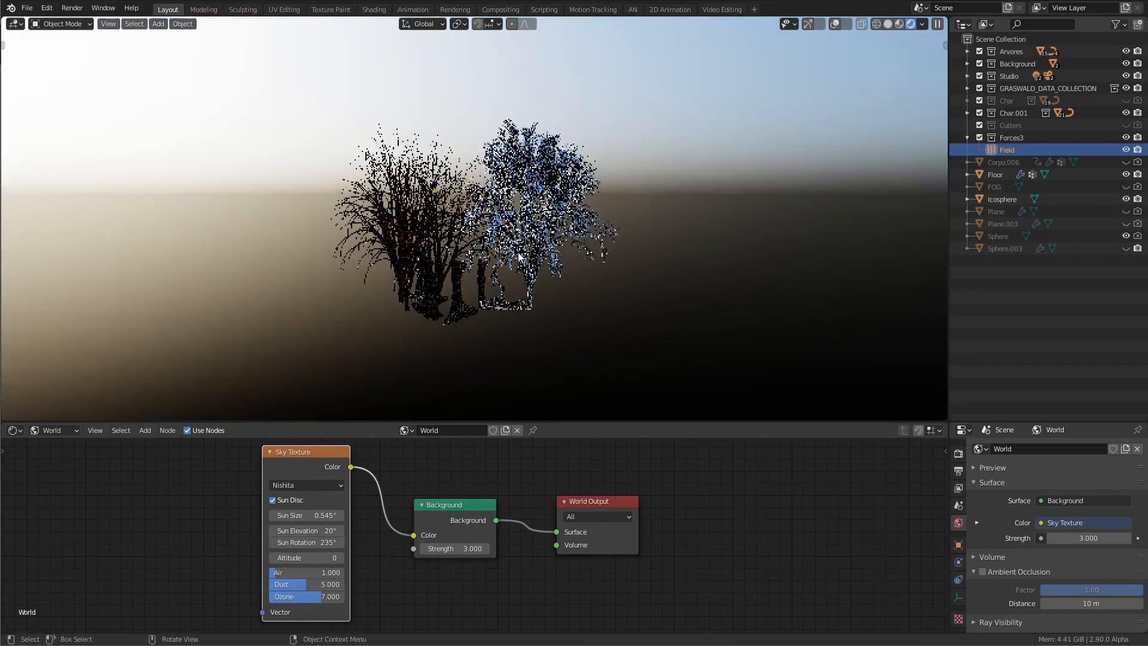
{"action": "left_click", "coordinate": [317, 585]}
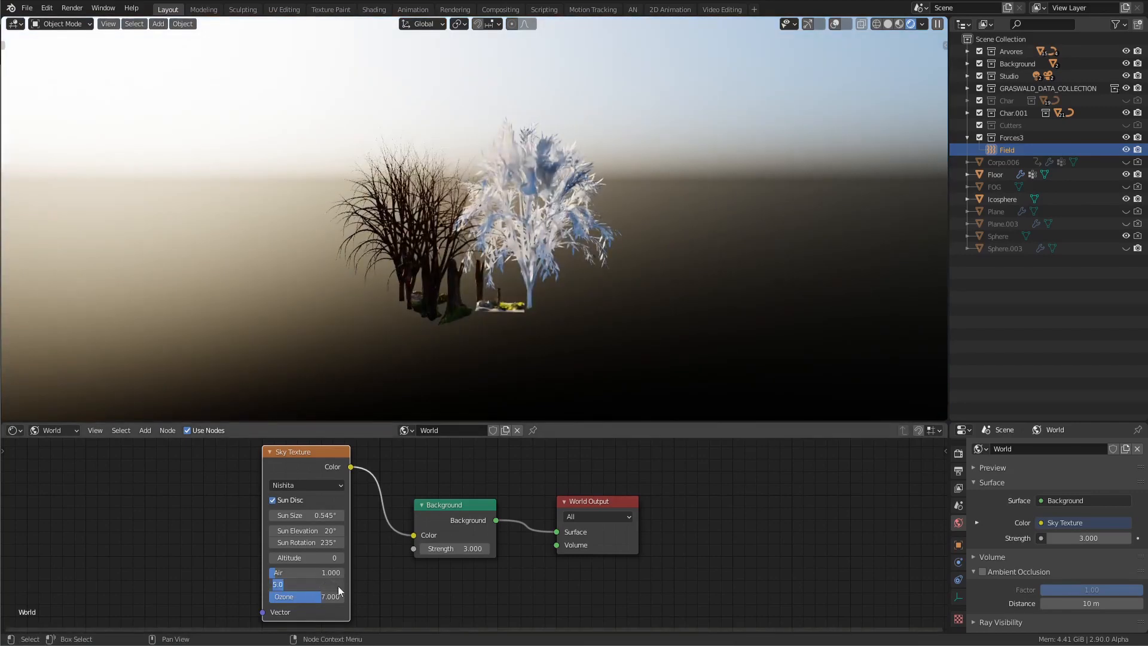
{"action": "type", "text": "1"}
{"action": "key", "text": "Return"}
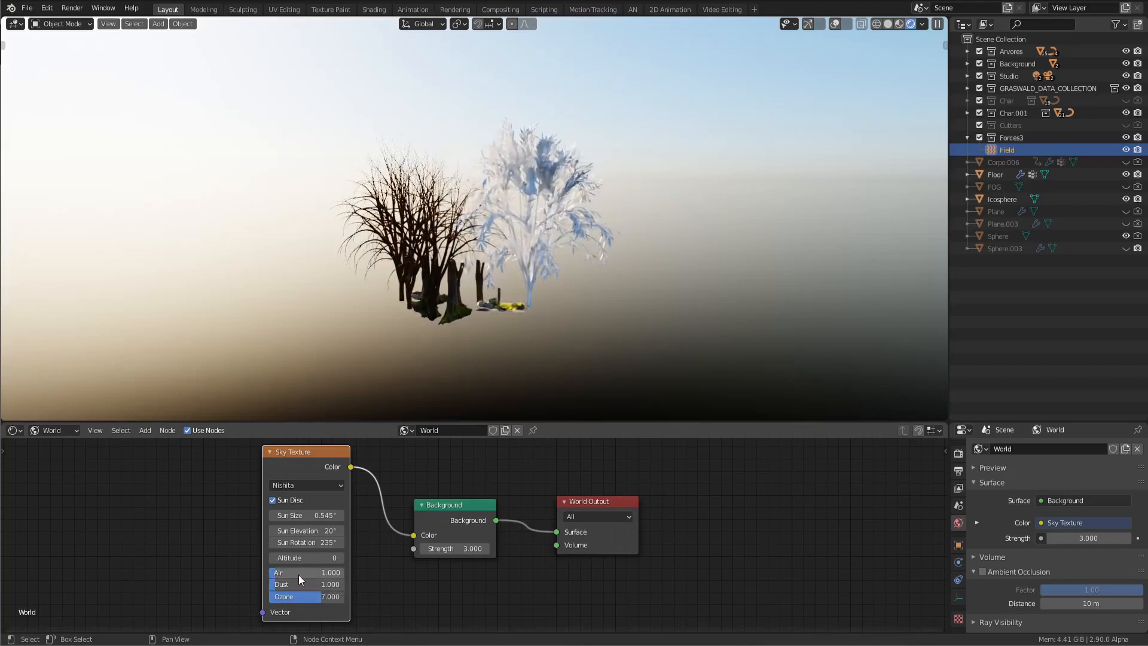
Try an Air value of 5 on the Sky Texture node, orbit the scene to inspect it, and restore Air to 1
{"action": "left_click", "coordinate": [339, 575]}
{"action": "type", "text": "5"}
{"action": "key", "text": "Return"}
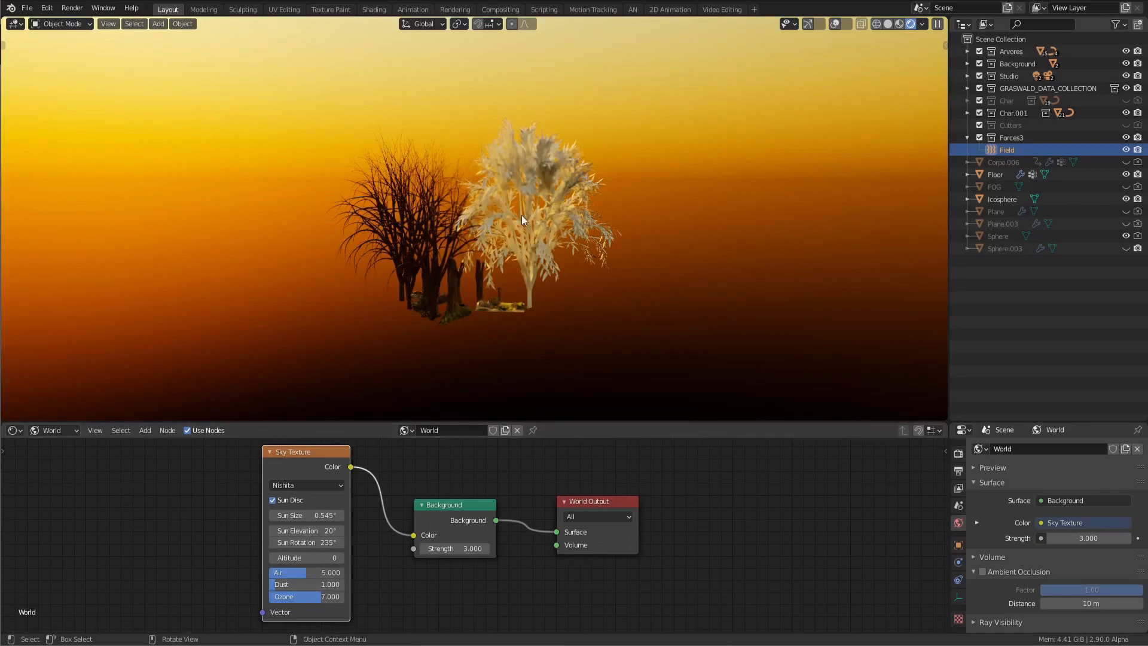
{"action": "middle_click_drag", "start_coordinate": [464, 206], "coordinate": [474, 231]}
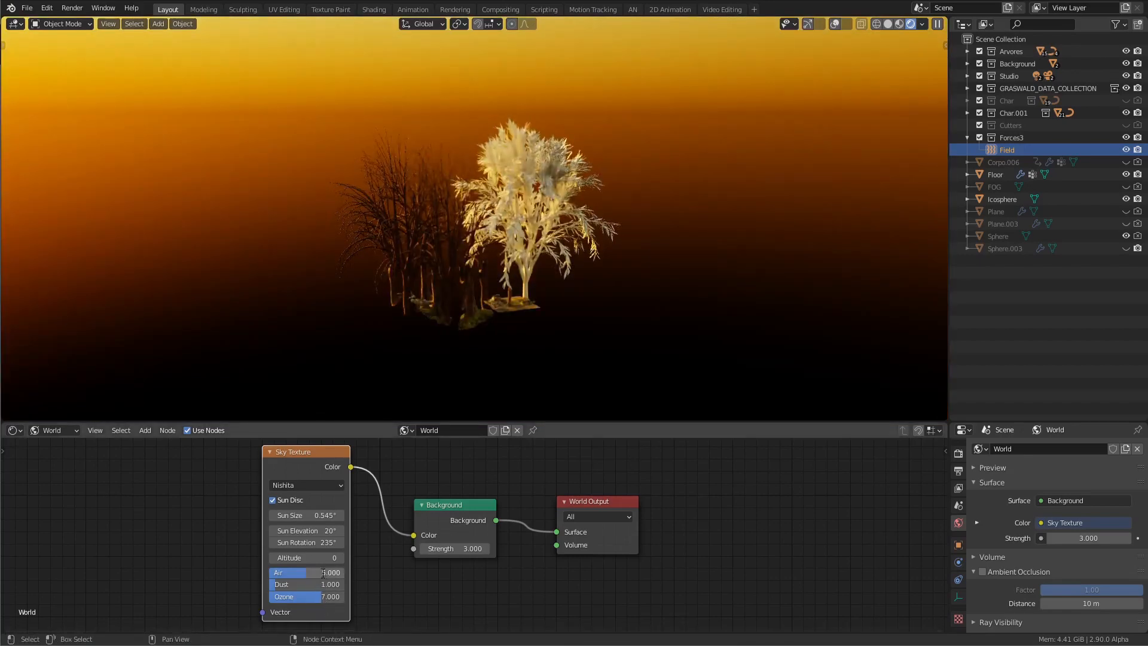
{"action": "left_click", "coordinate": [342, 573]}
{"action": "type", "text": "1"}
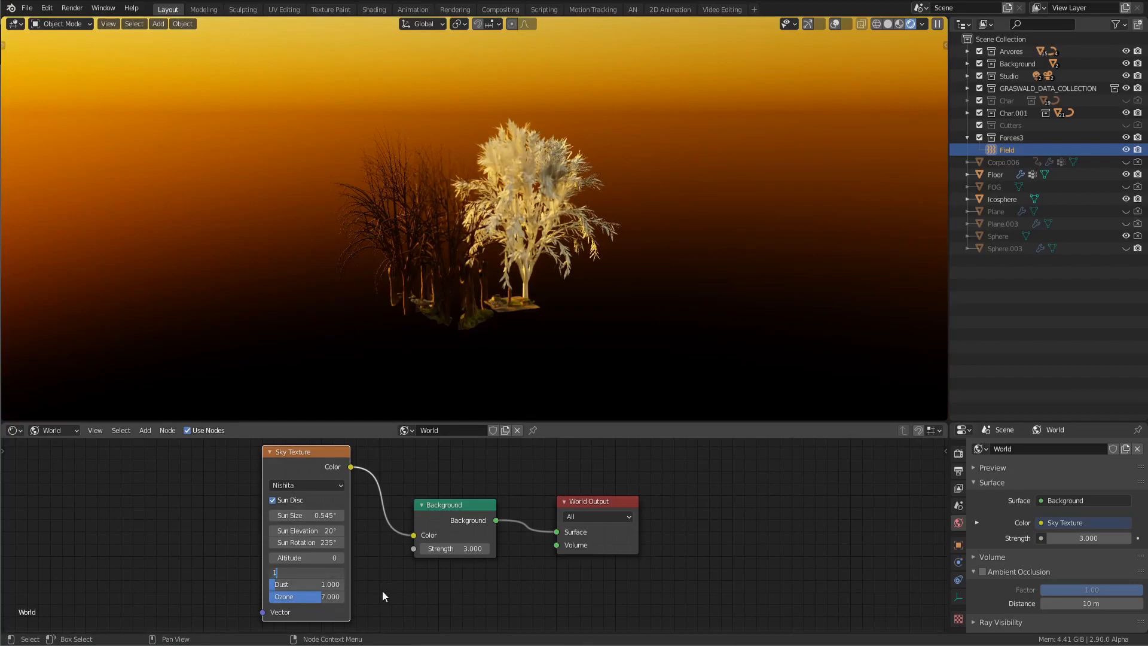
{"action": "key", "text": "Return"}
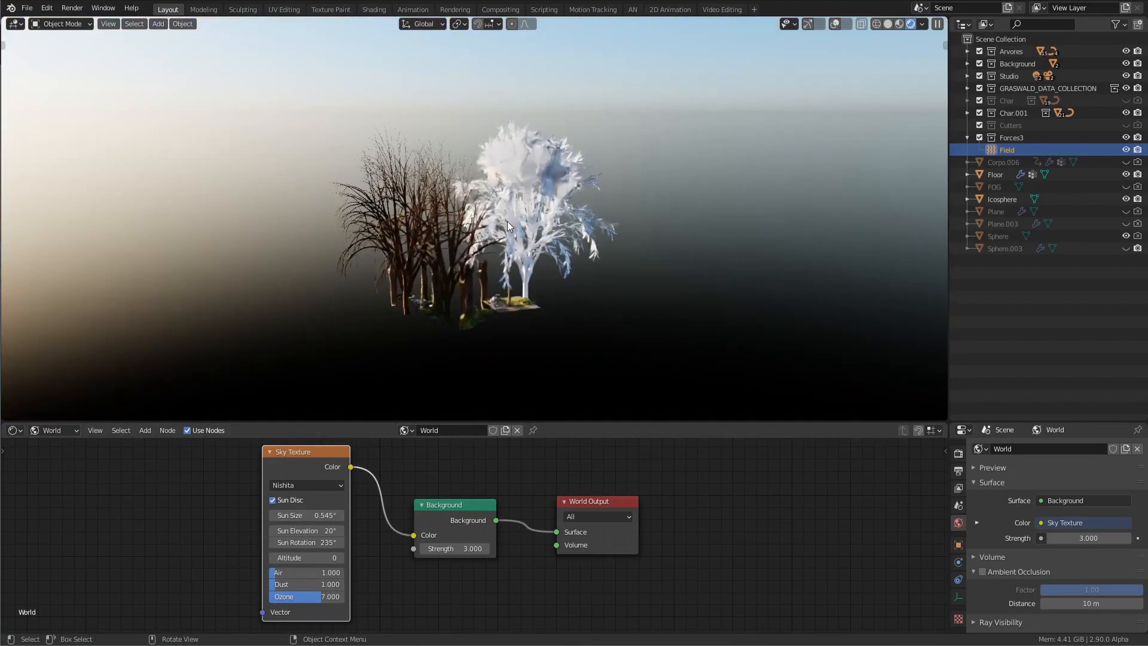
Return to the camera view and set the Background node's Strength to 4
{"action": "key", "text": "KP_0"}
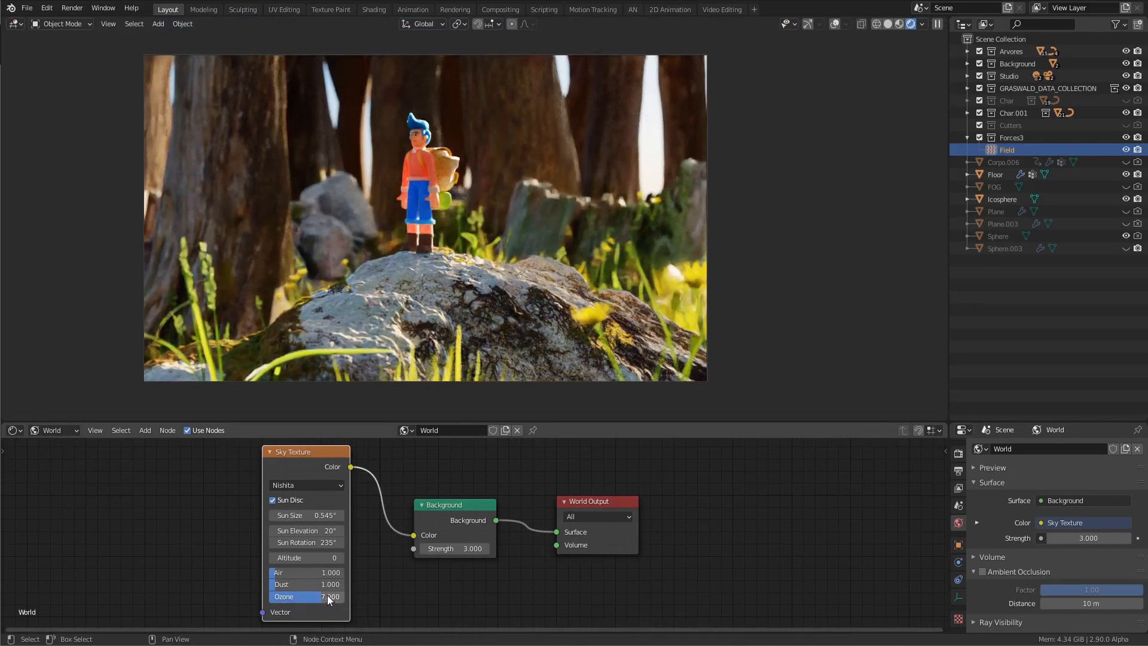
{"action": "left_click", "coordinate": [477, 550]}
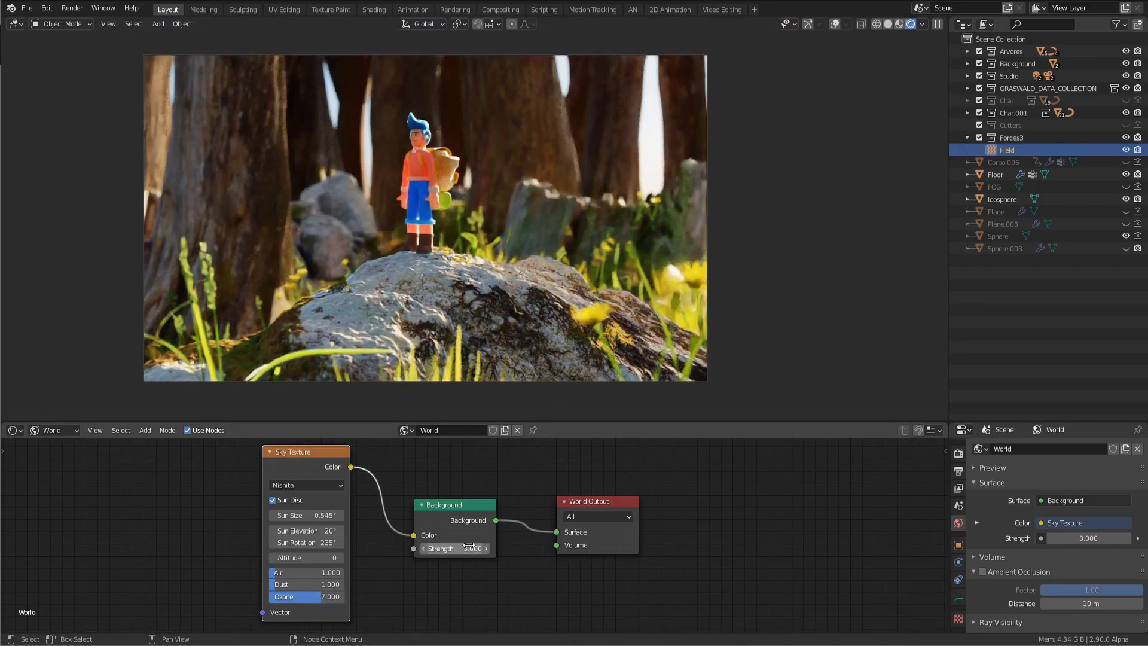
{"action": "type", "text": "4"}
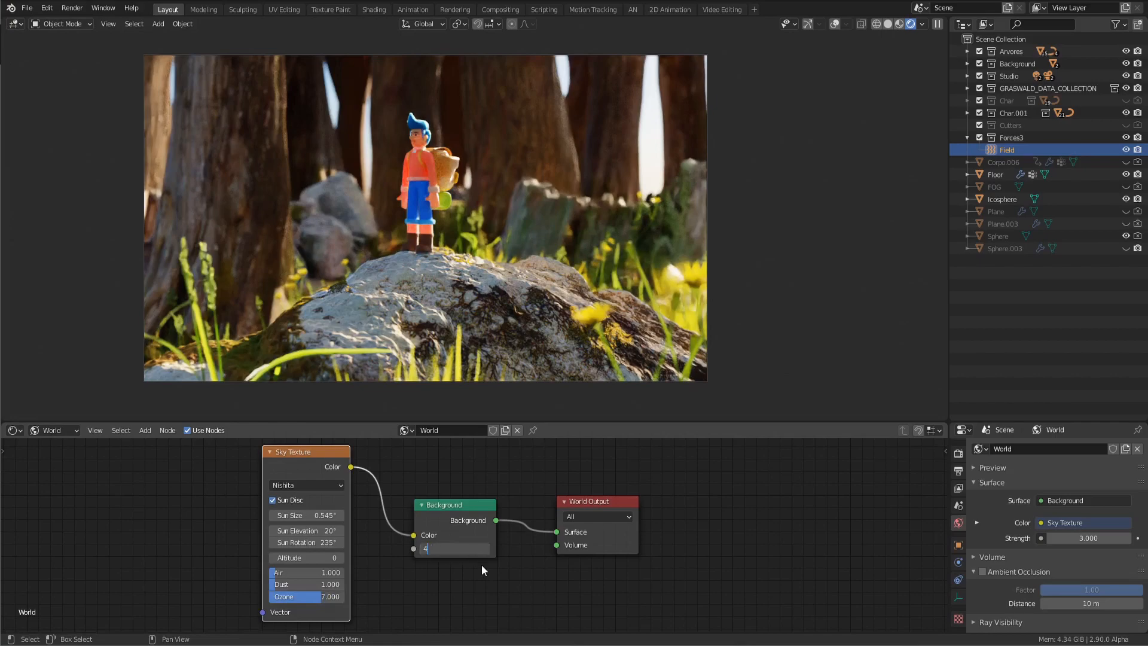
{"action": "key", "text": "Return"}
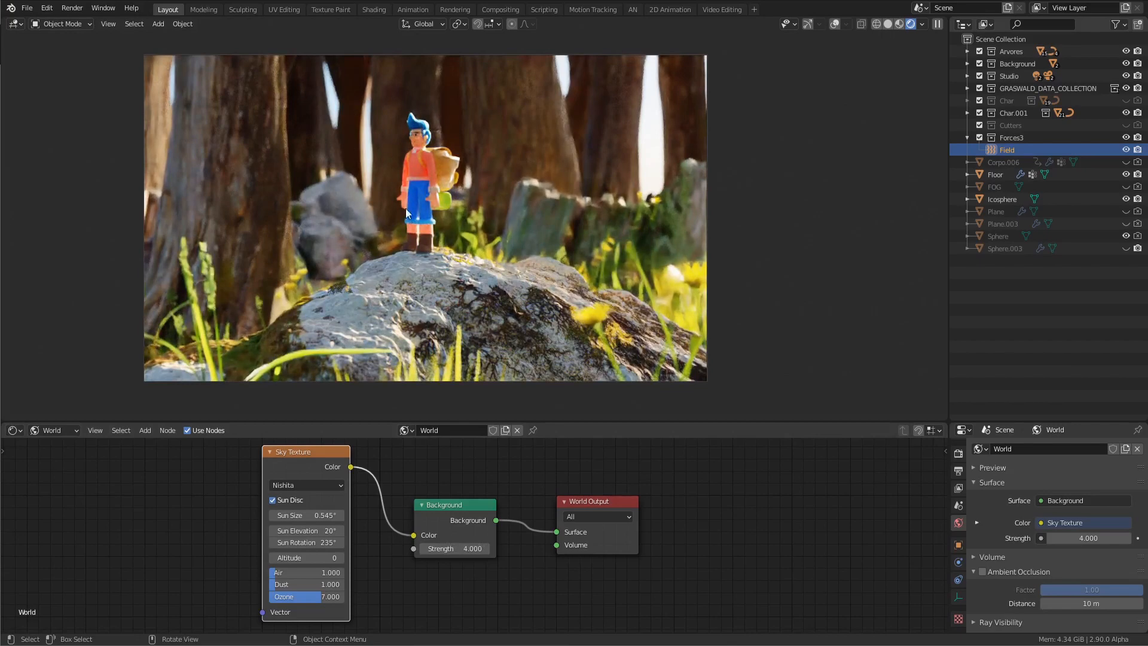
Set the Sky Texture node's Air value to 2 and leave the camera view
{"action": "left_click", "coordinate": [314, 572]}
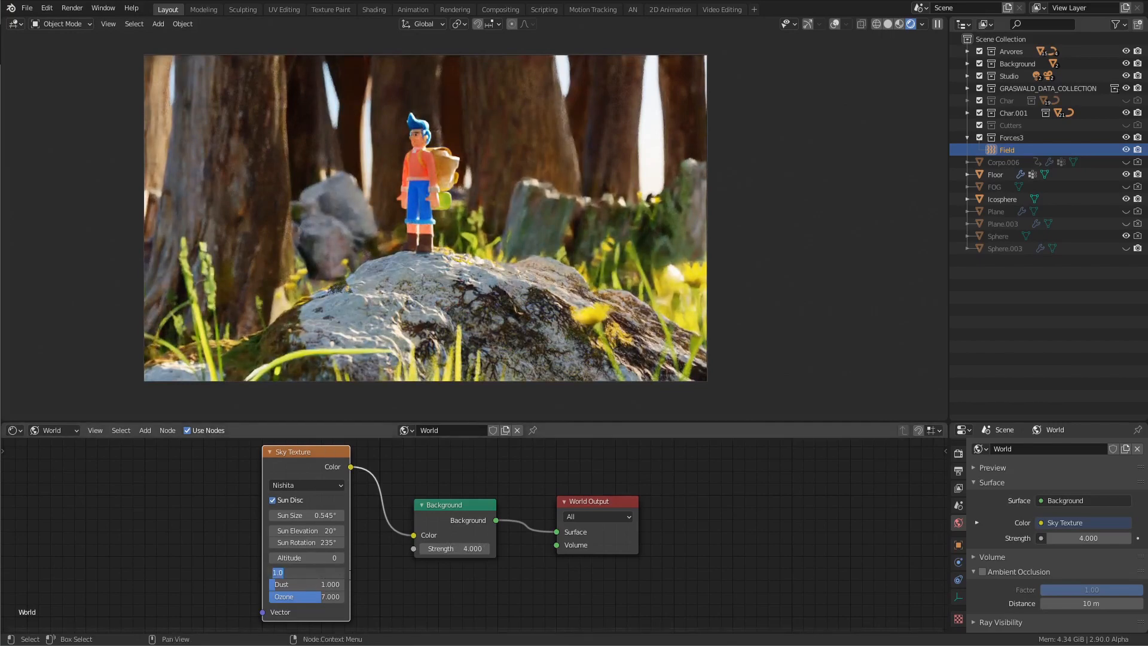
{"action": "type", "text": "2"}
{"action": "key", "text": "Return"}
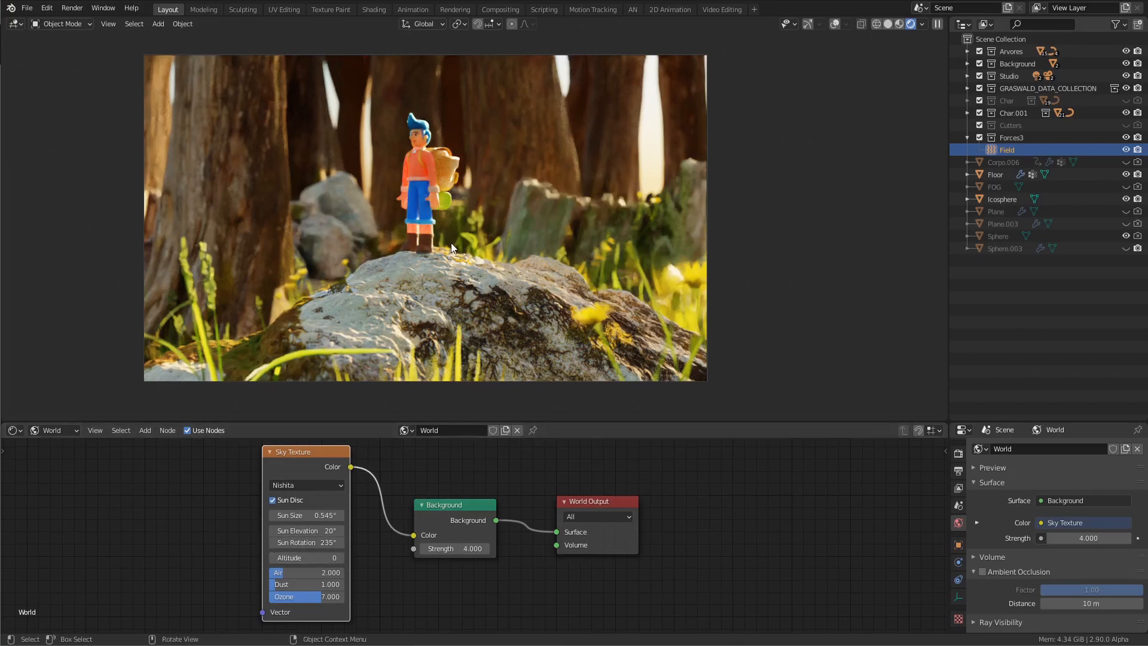
{"action": "key", "text": "KP_0"}
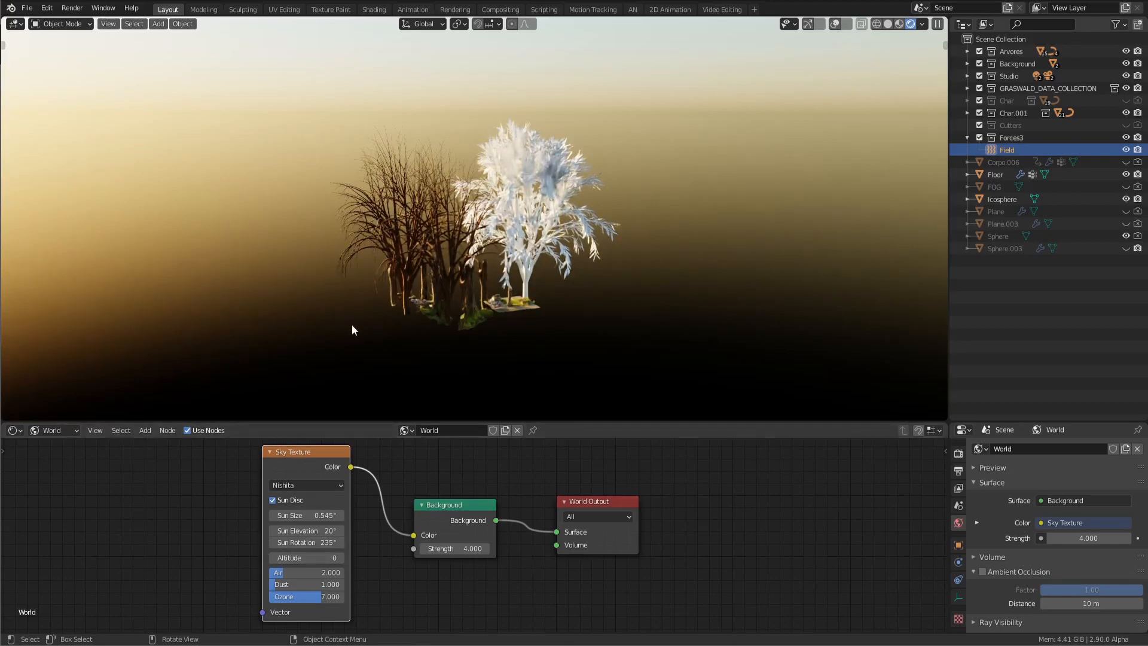
Try Altitude values of 25 and 1500 on the Sky Texture node
{"action": "left_click", "coordinate": [307, 557]}
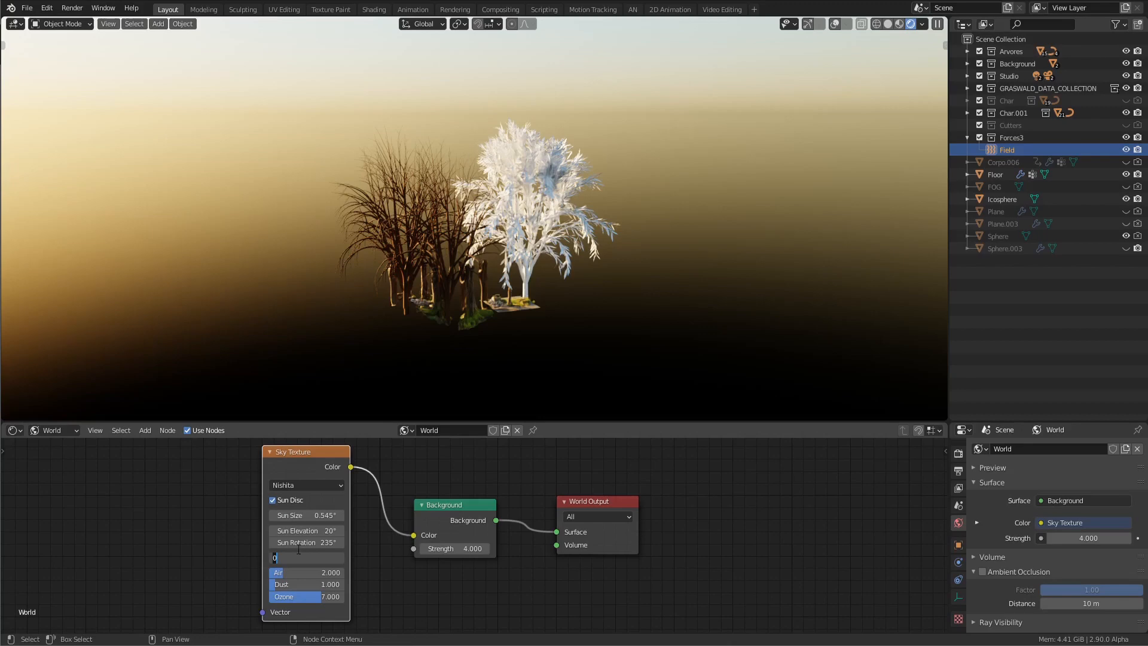
{"action": "type", "text": "25"}
{"action": "key", "text": "Return"}
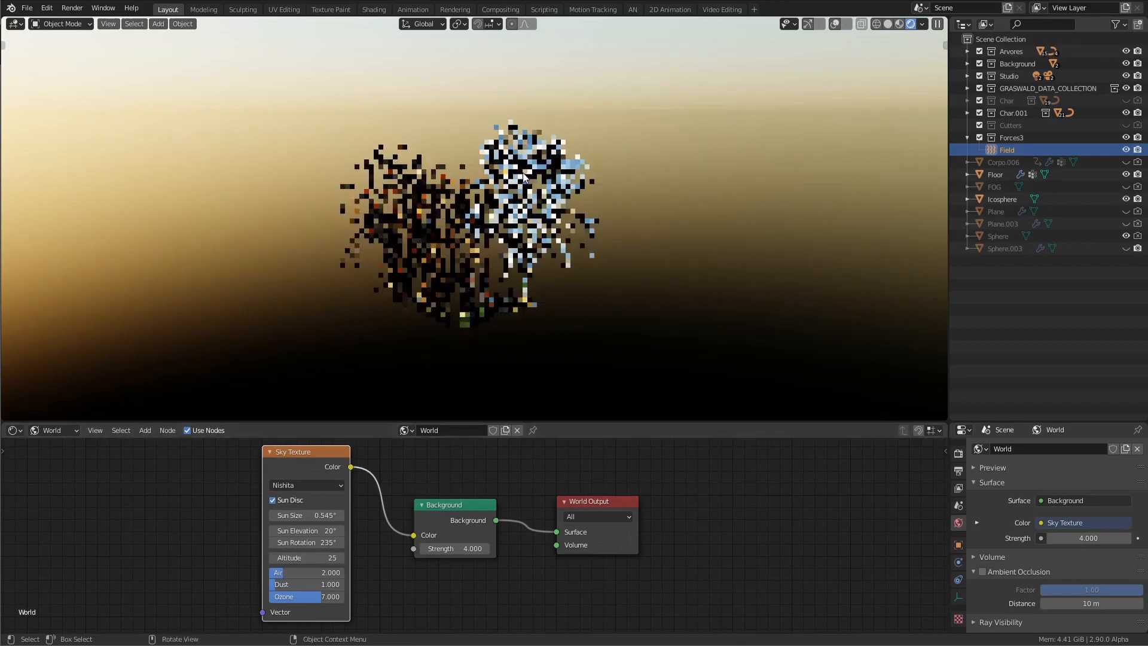
{"action": "left_click", "coordinate": [321, 557]}
{"action": "type", "text": "1"}
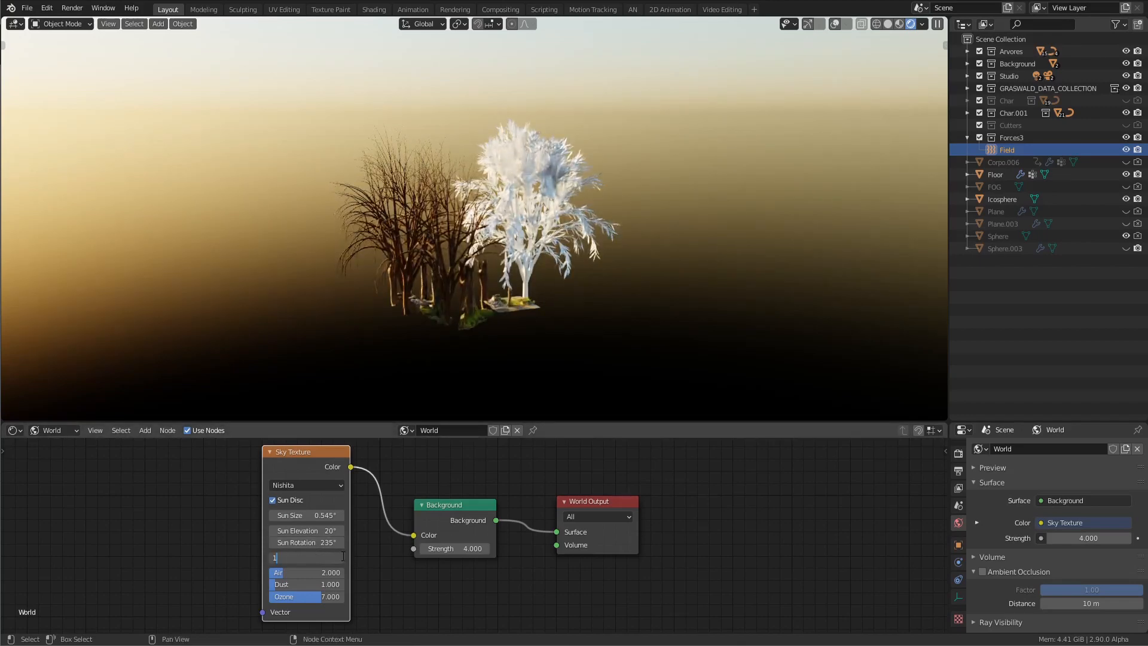
{"action": "type", "text": "500"}
{"action": "key", "text": "Return"}
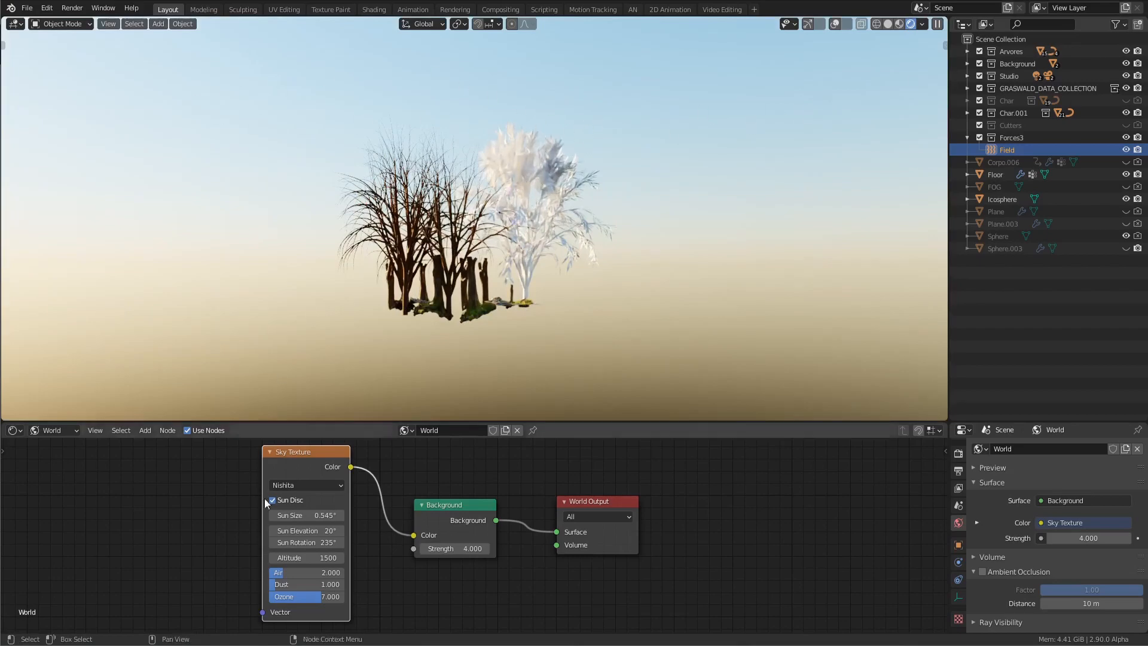
Raise the Sky Texture node's Altitude to 2500
{"action": "left_click", "coordinate": [320, 557]}
{"action": "type", "text": "2500"}
{"action": "key", "text": "Return"}
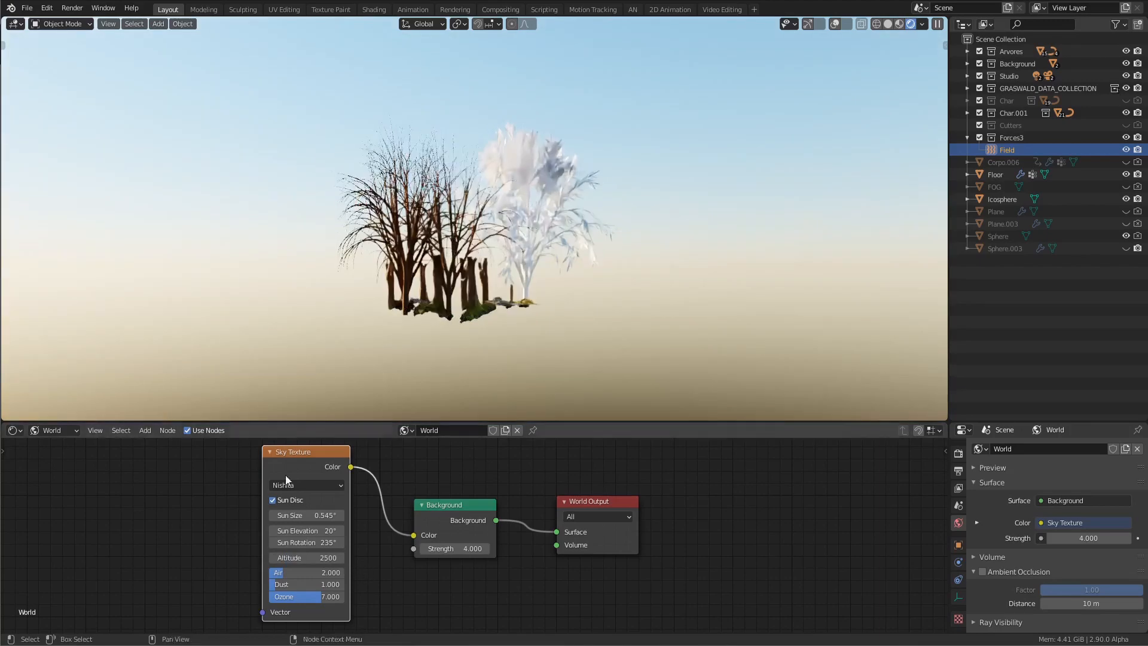
{"action": "left_click", "coordinate": [319, 556]}
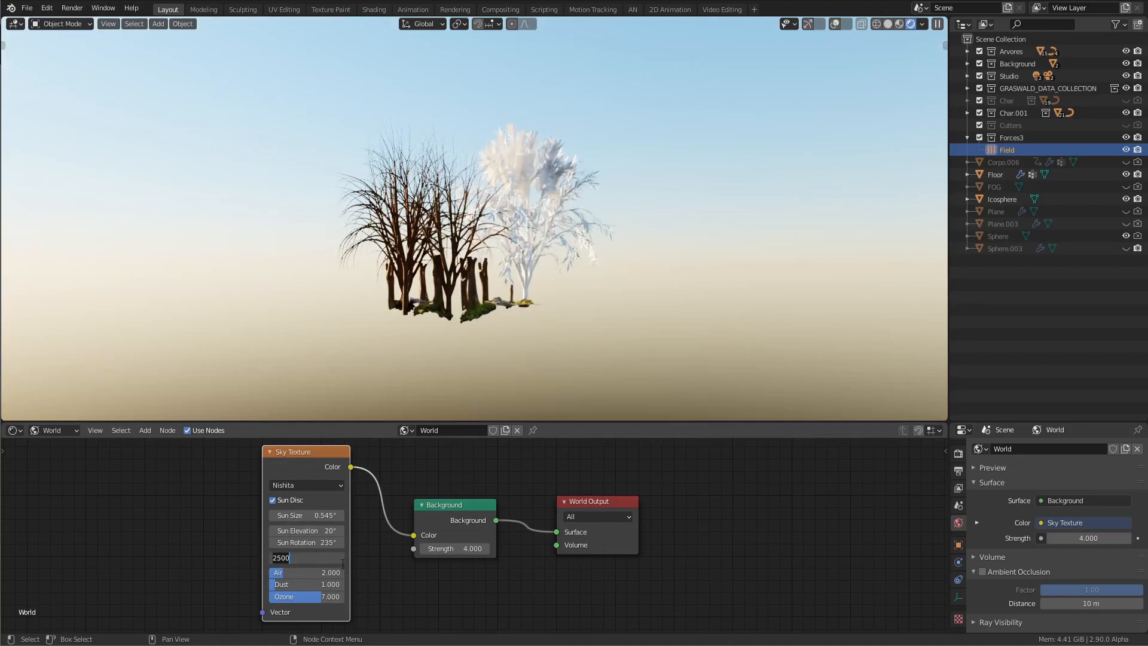
{"action": "key", "text": "Return"}
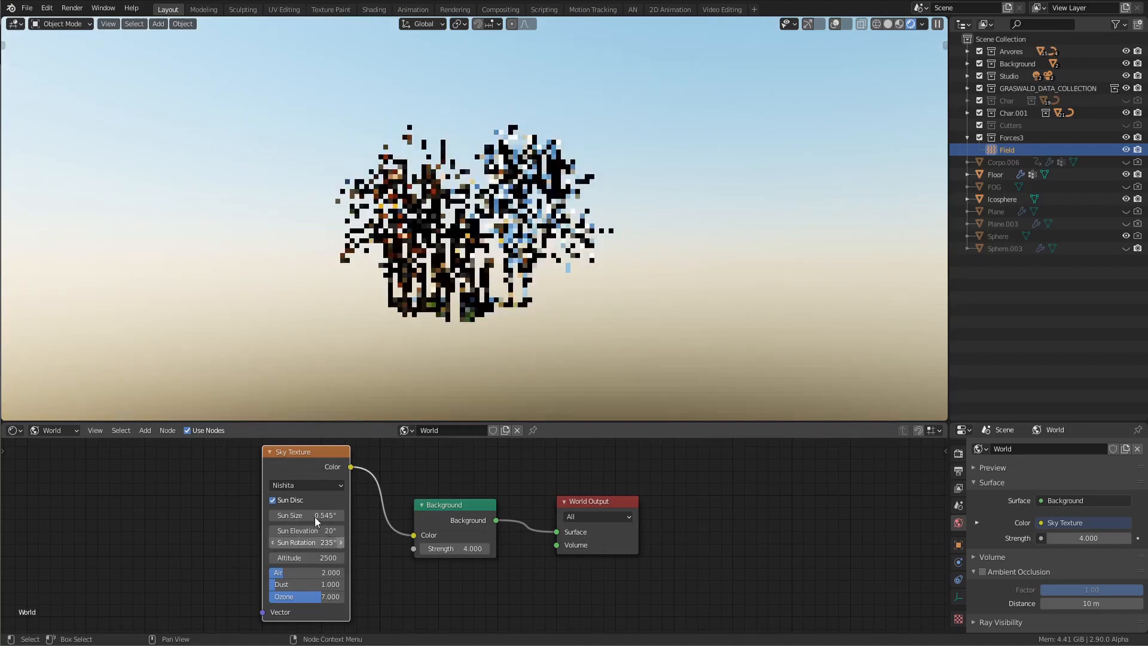
Bring the sun disc into view and try a Sun Size of 0.1° on the Sky Texture node
{"action": "middle_click_drag", "start_coordinate": [502, 225], "coordinate": [458, 212]}
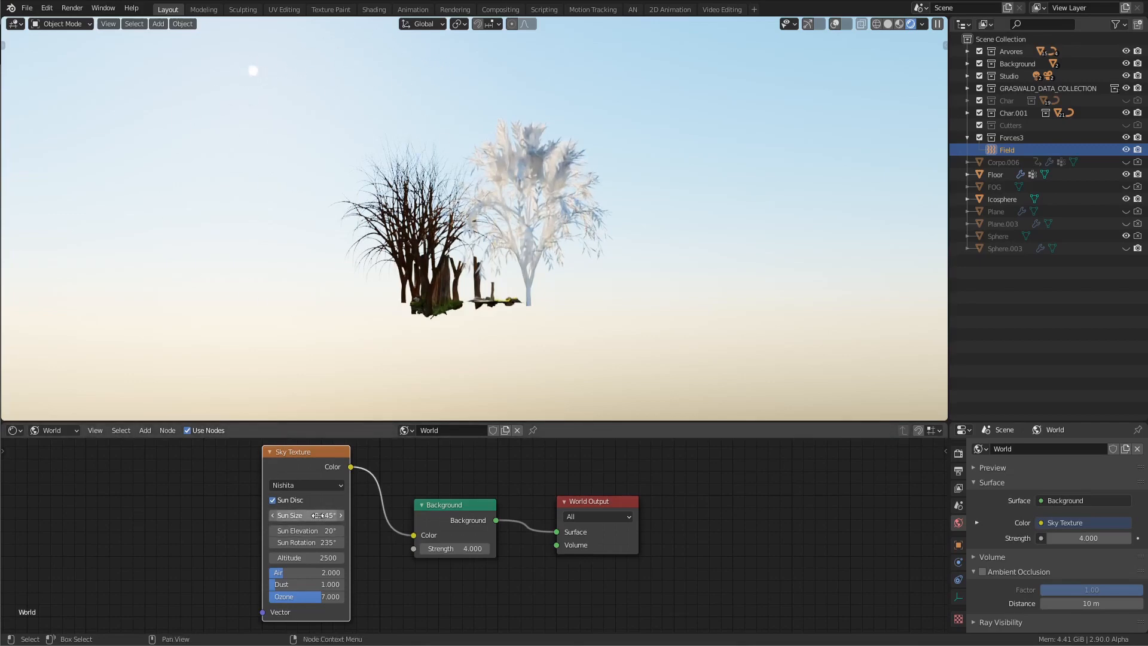
{"action": "left_click", "coordinate": [330, 515]}
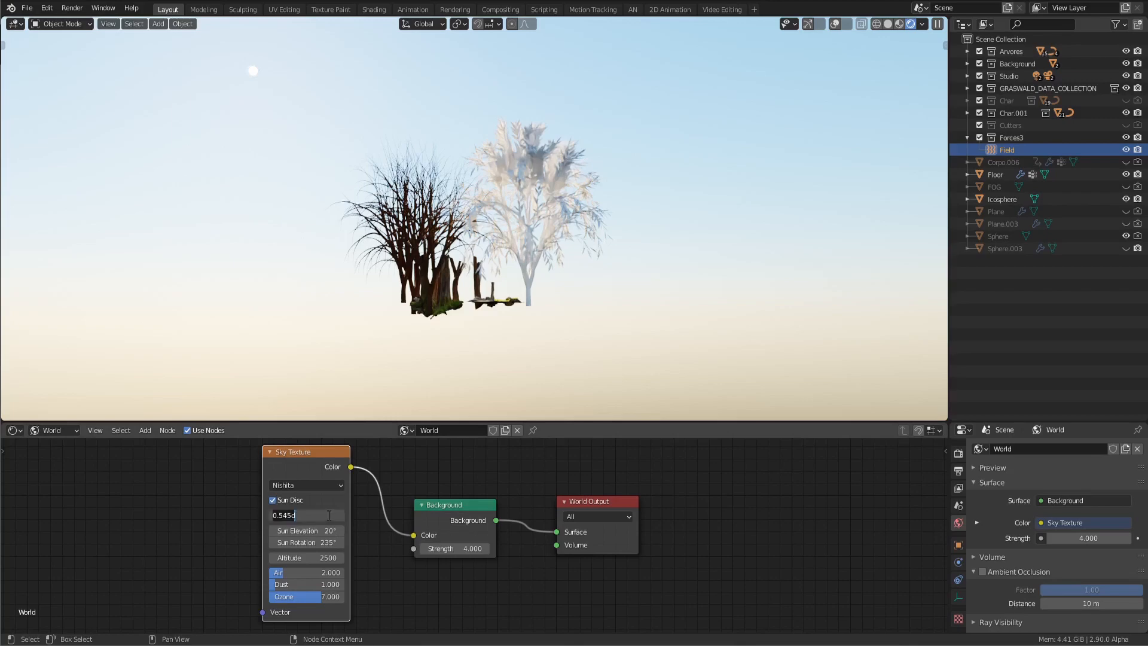
{"action": "type", "text": "0.1"}
{"action": "key", "text": "Return"}
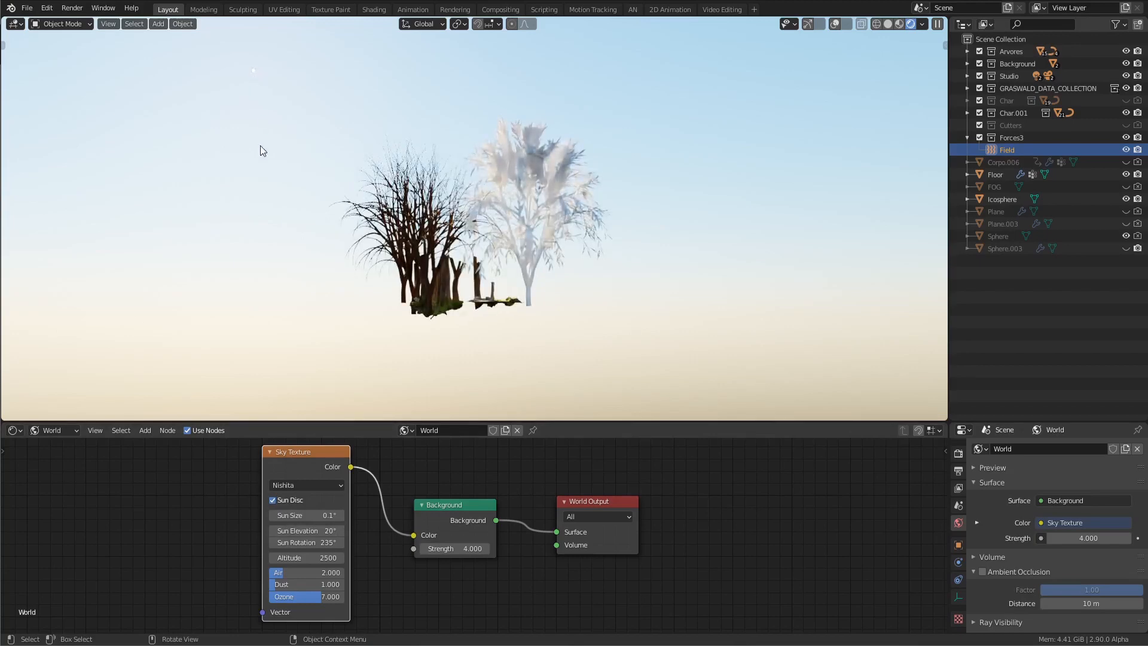
Try a Sun Size of 20° on the Sky Texture node and check the lighting through the camera
{"action": "left_click", "coordinate": [319, 515]}
{"action": "type", "text": "20"}
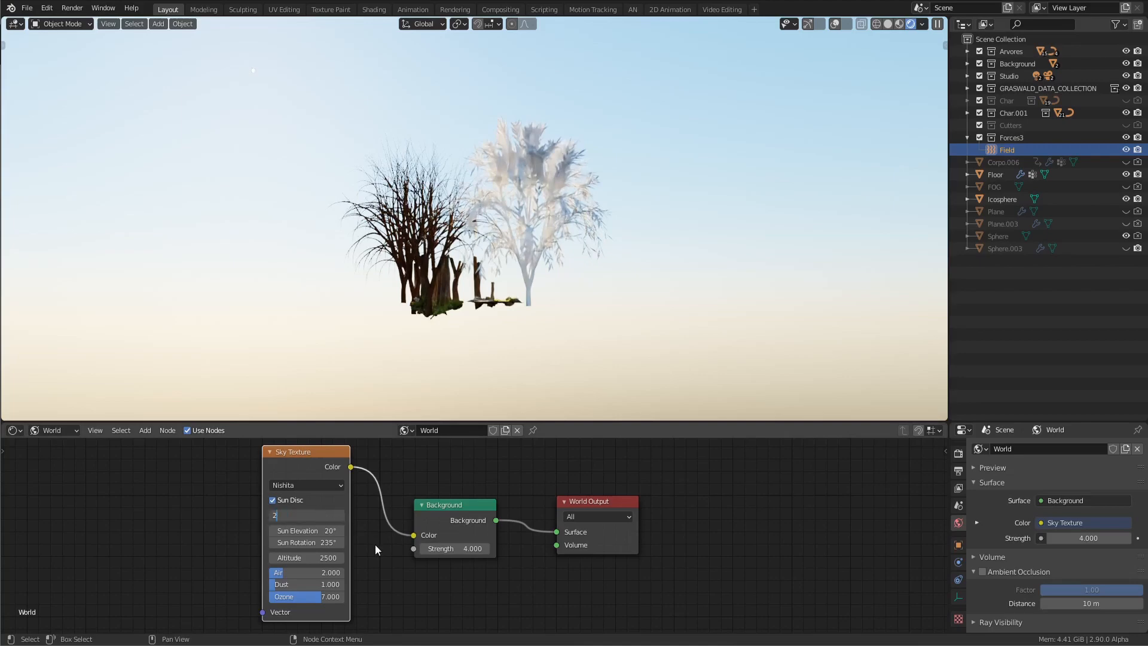
{"action": "key", "text": "Return"}
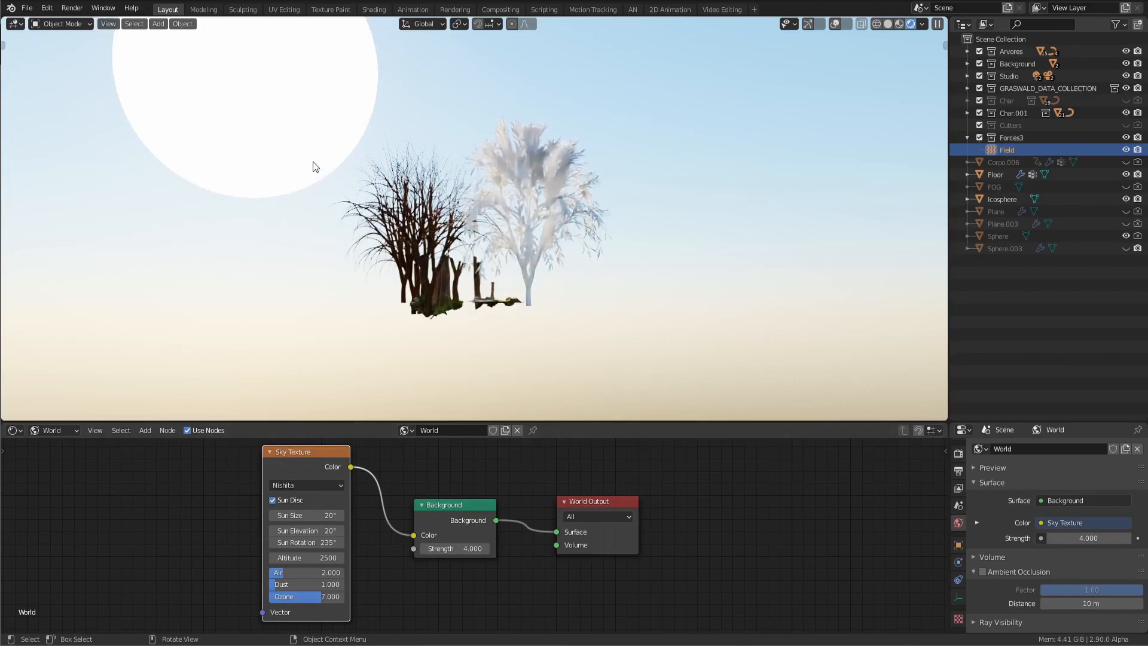
{"action": "key", "text": "KP_0"}
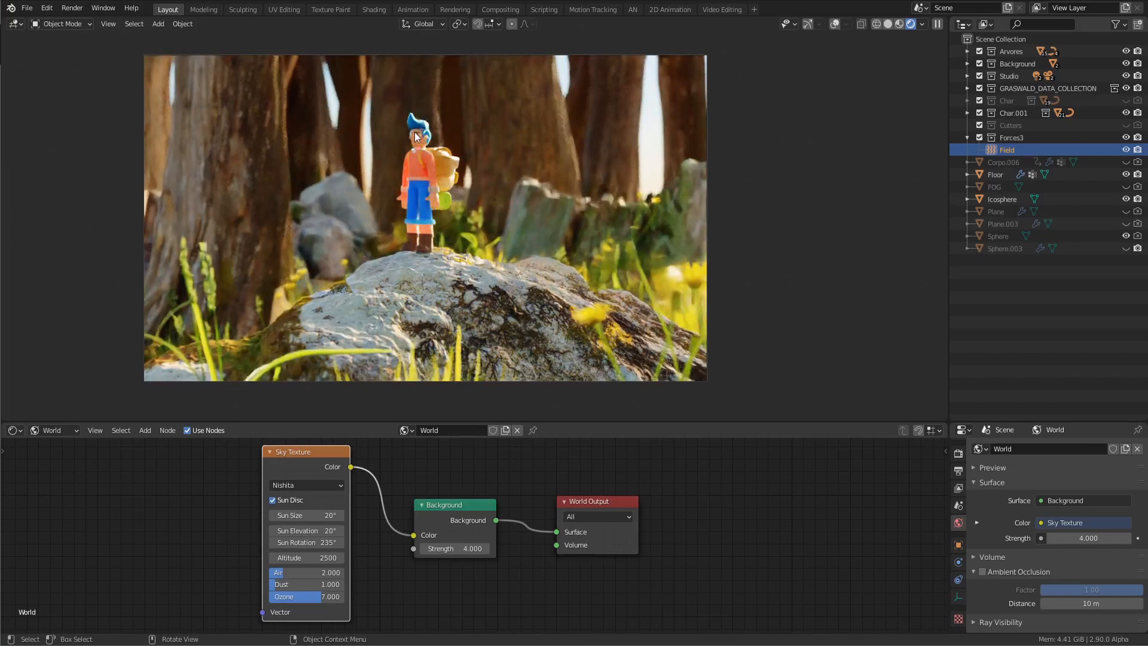
{"action": "key", "text": "KP_0"}
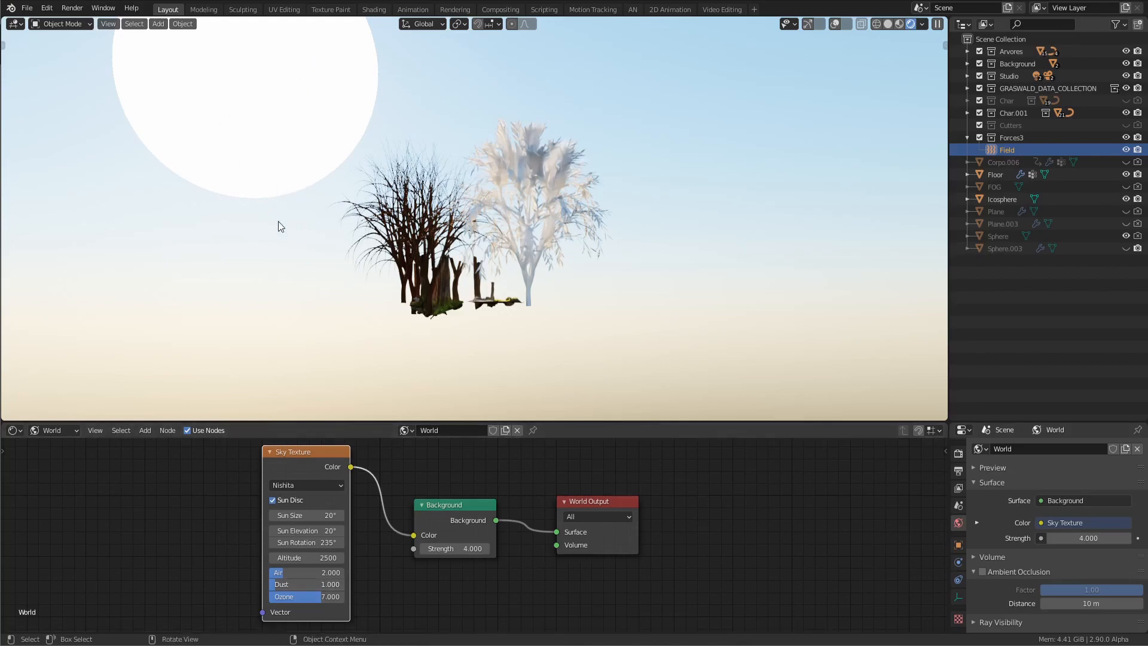
Set the Sky Texture node's Sun Elevation to 5°
{"action": "left_click", "coordinate": [318, 530]}
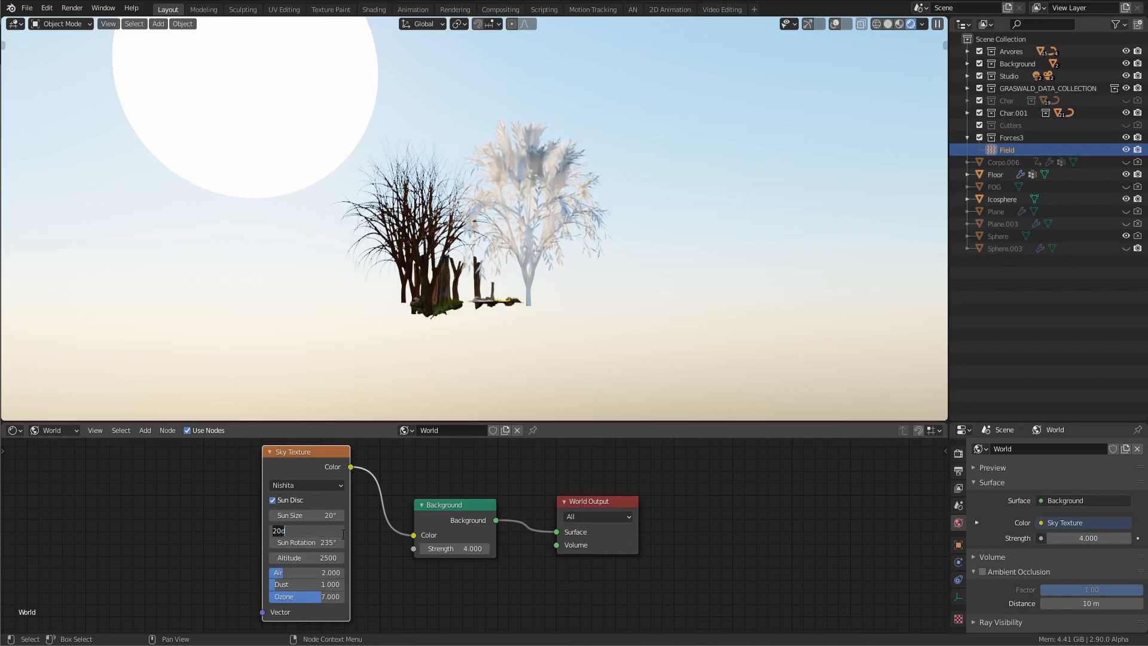
{"action": "type", "text": "5"}
{"action": "key", "text": "Return"}
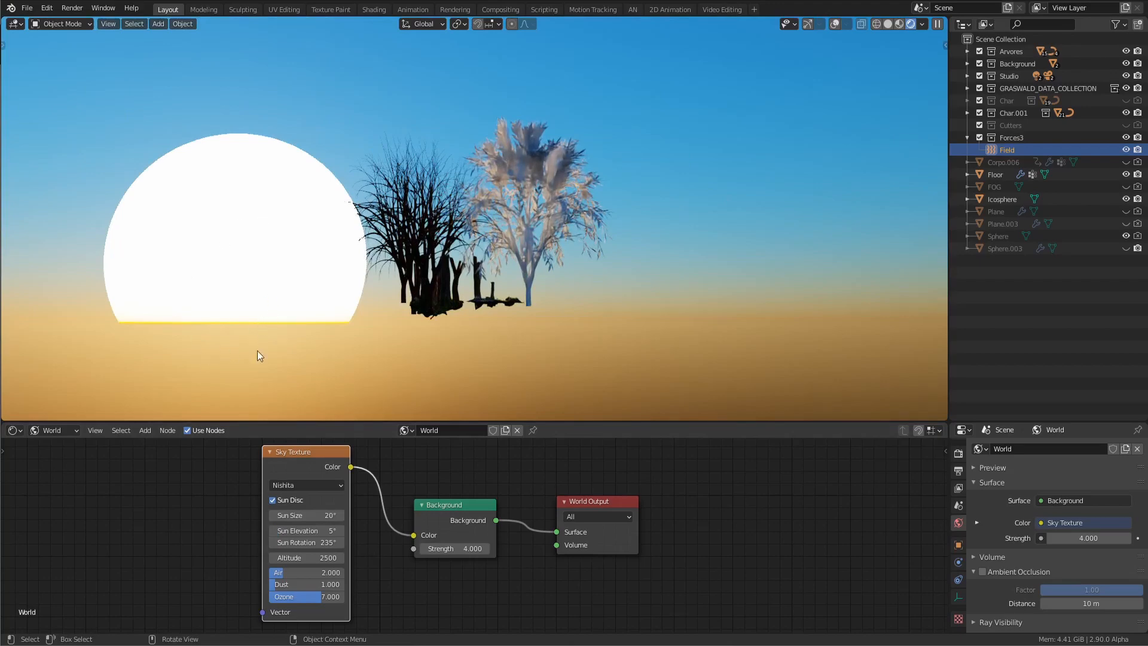
Set the Sky Texture node's Sun Size to 8° and its Altitude to 0
{"action": "left_click", "coordinate": [317, 514]}
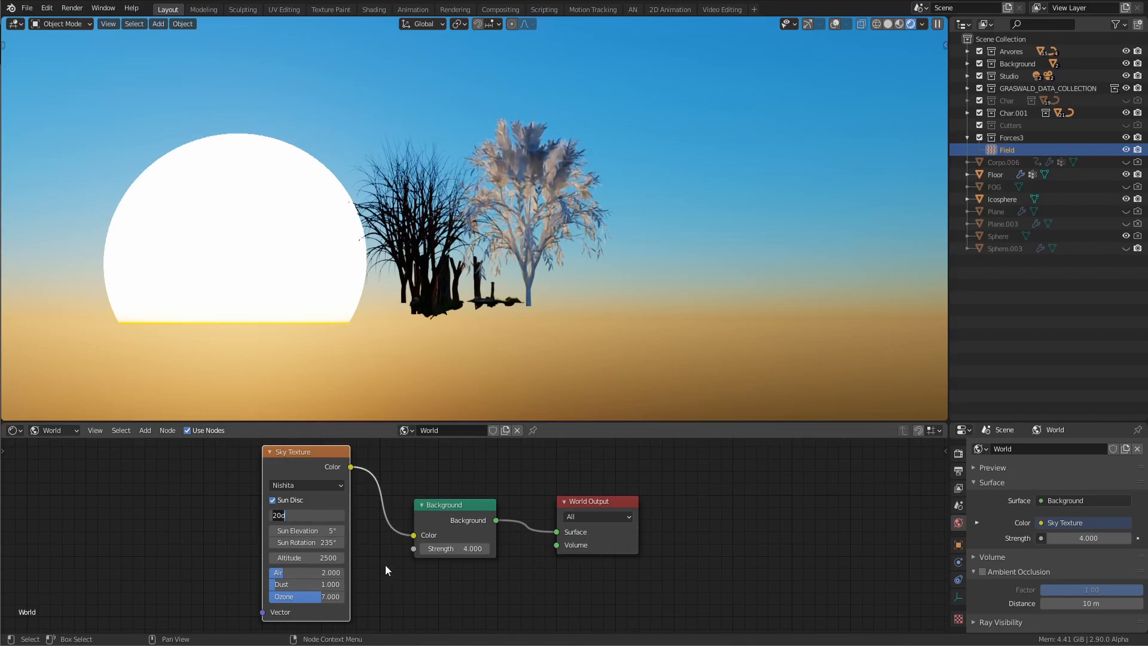
{"action": "type", "text": "8"}
{"action": "key", "text": "Return"}
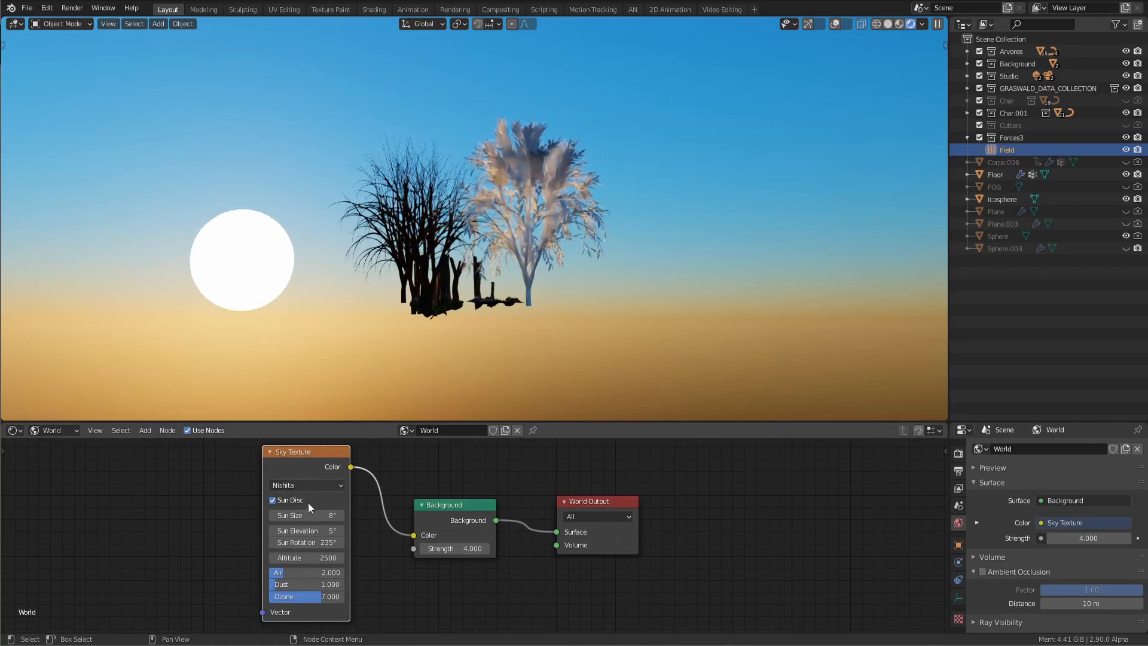
{"action": "left_click_drag", "start_coordinate": [322, 557], "coordinate": [367, 565]}
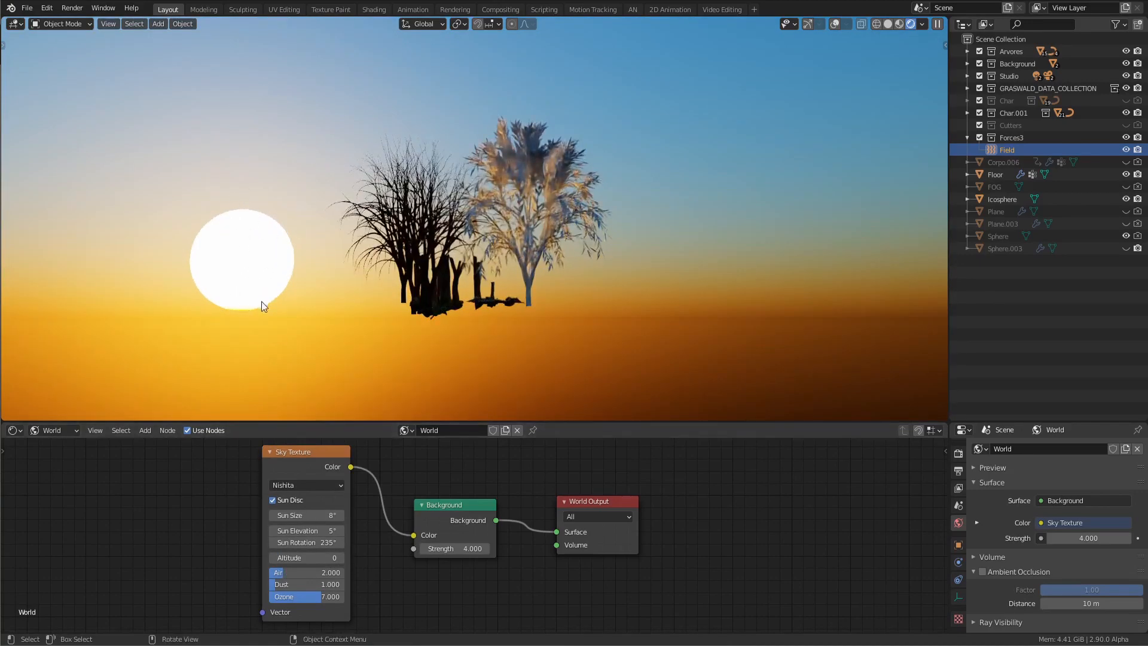
Set the Sky Texture node's Sun Elevation to 2°
{"action": "left_click", "coordinate": [329, 530]}
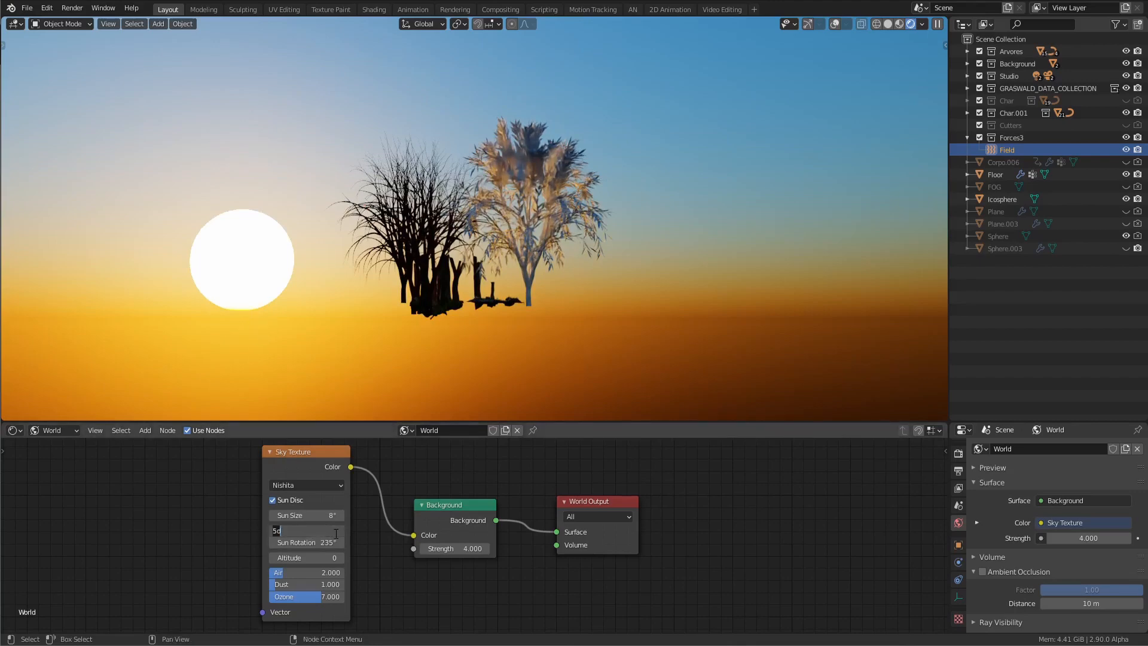
{"action": "type", "text": "2"}
{"action": "key", "text": "Return"}
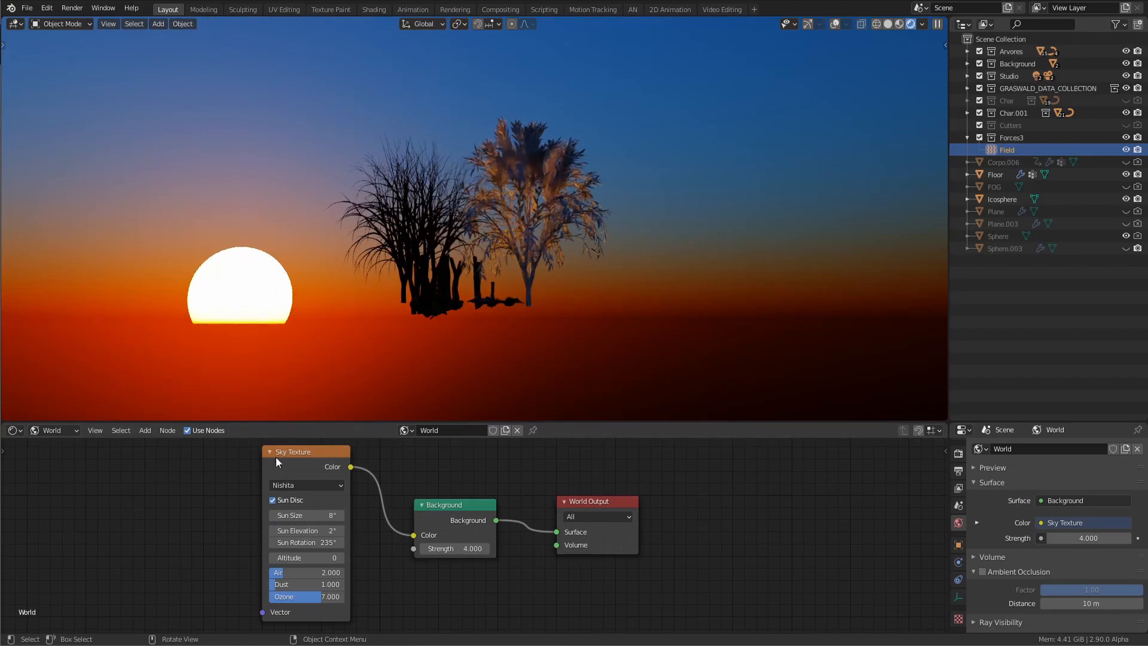
Set the Sky Texture node's Ozone to 1 and check the forest character's lighting through the camera
{"action": "left_click", "coordinate": [330, 596]}
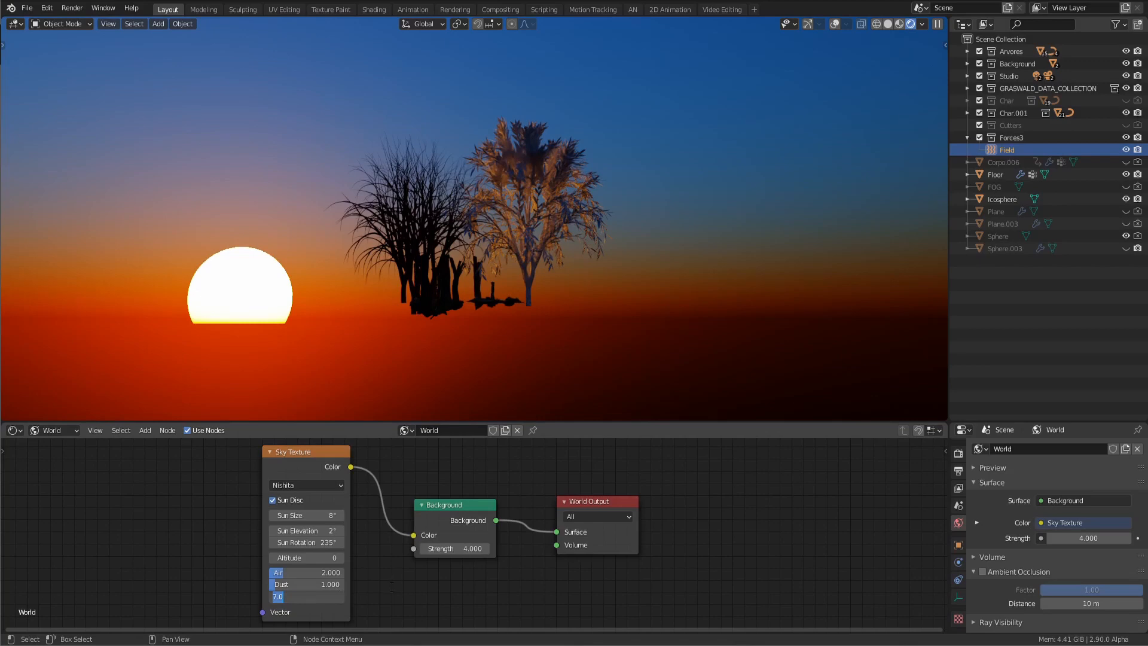
{"action": "type", "text": "1"}
{"action": "key", "text": "Return"}
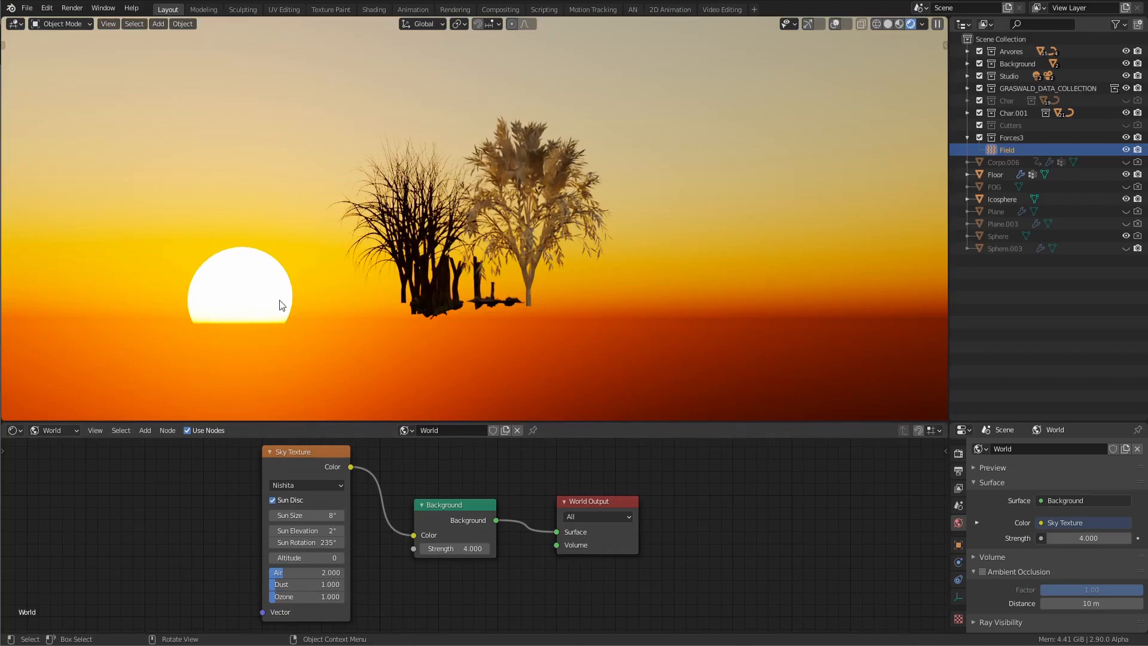
{"action": "key", "text": "KP_0"}
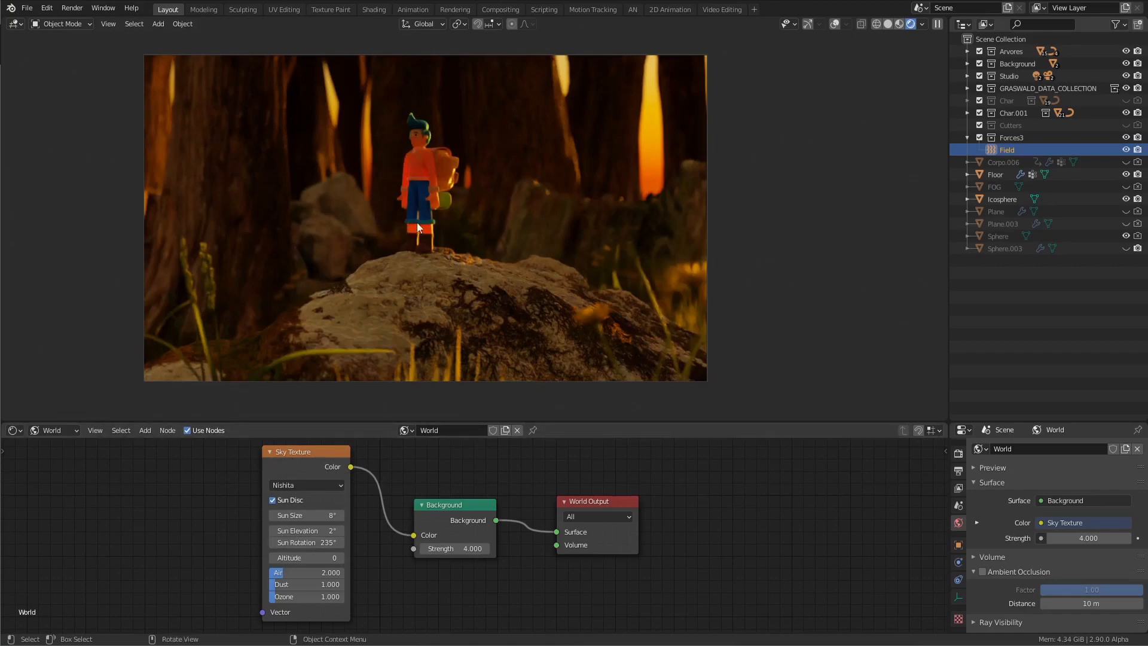
{"action": "key", "text": "KP_0"}
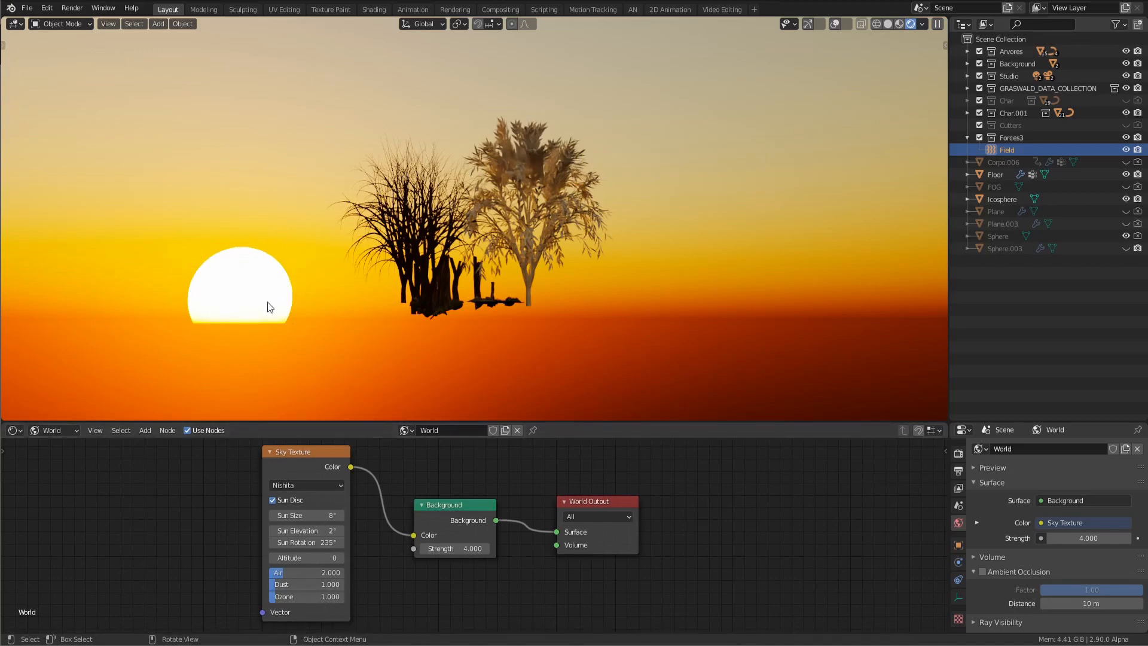
{"action": "key", "text": "KP_0"}
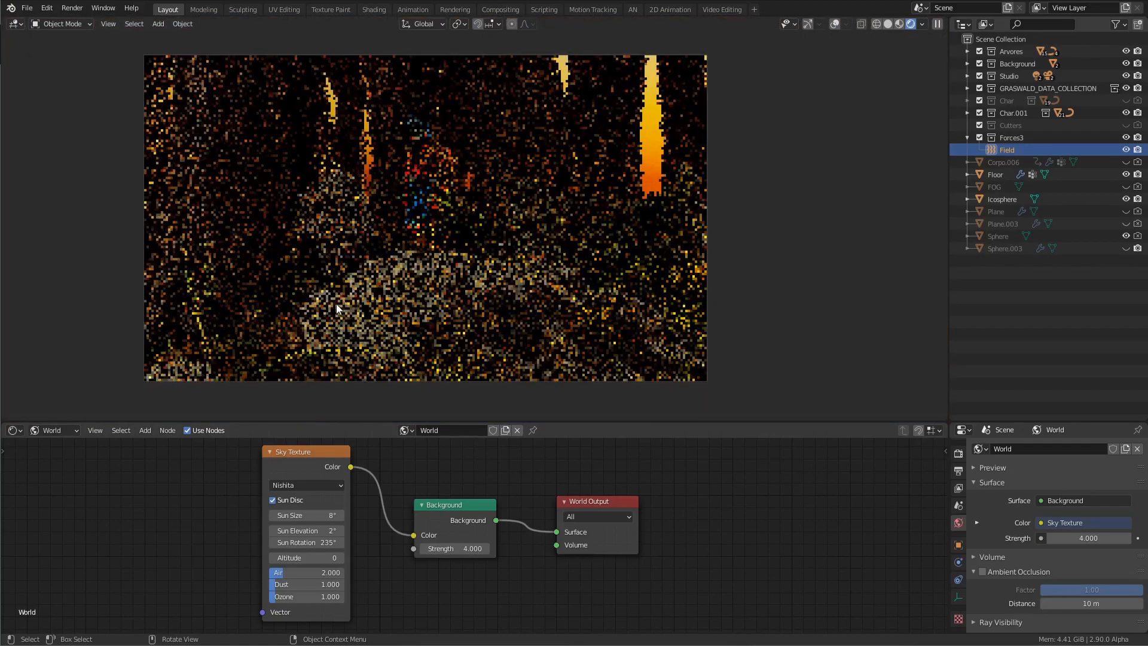